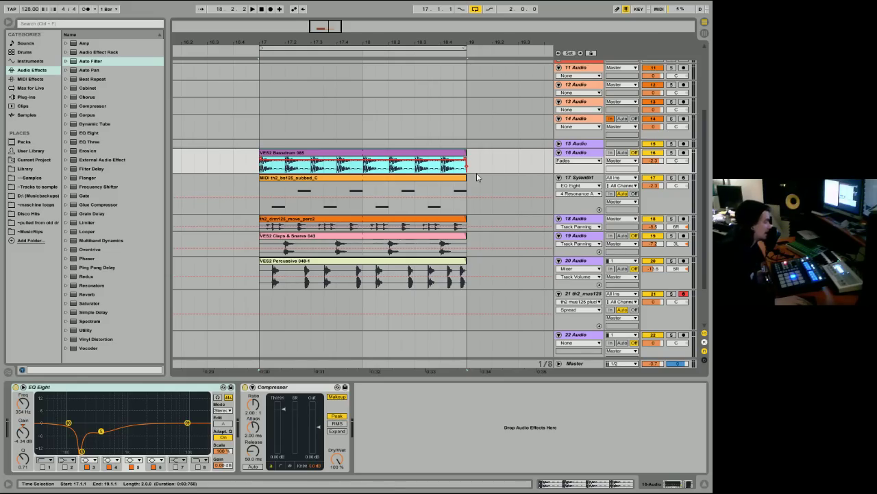
Play the loop with the kick soloed, then the synth bass, and view the synth bass and drum loop effects
key(space)
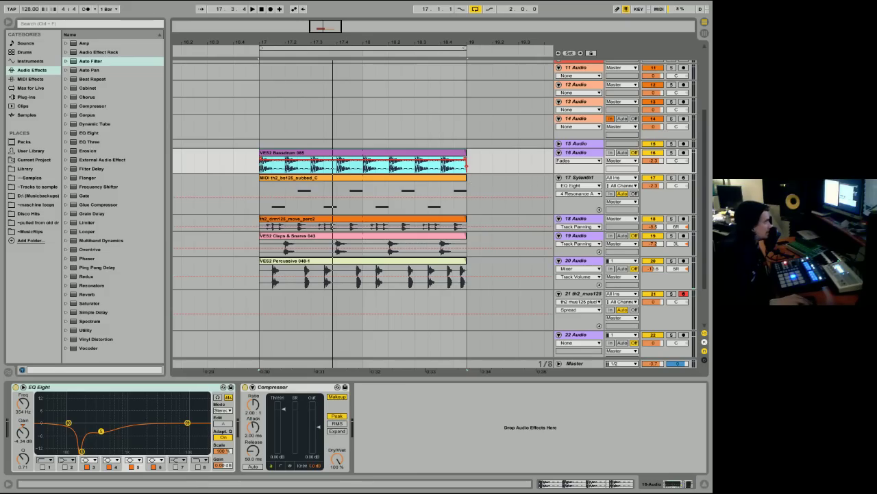
click(673, 152)
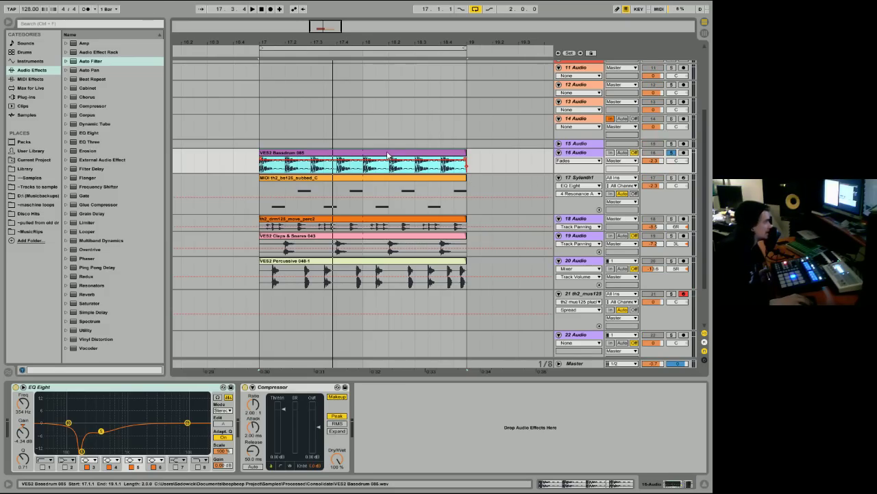
key(space)
click(673, 179)
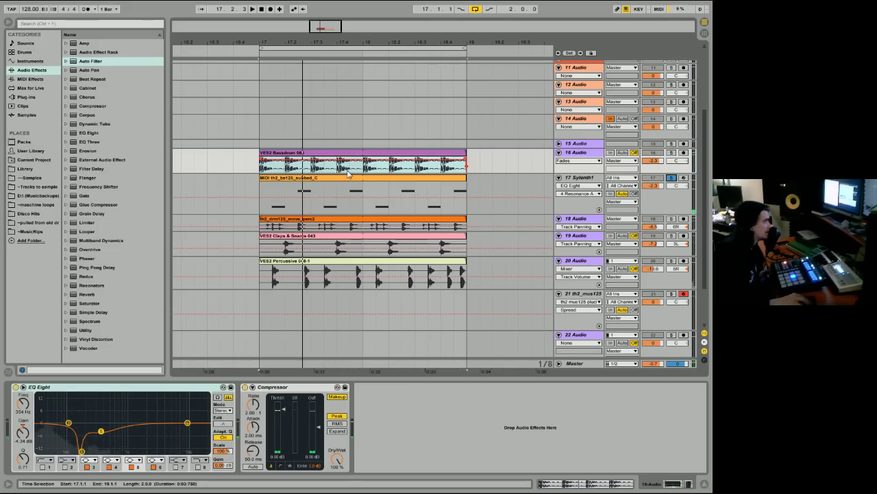
click(649, 200)
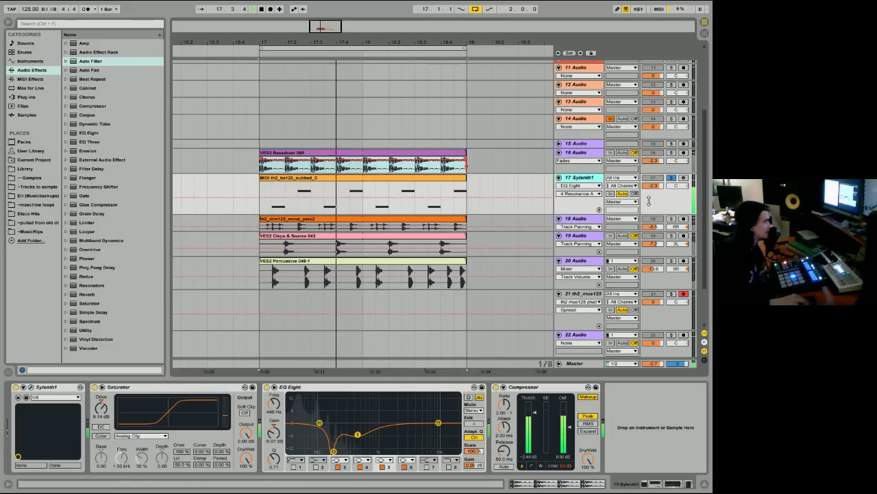
click(384, 231)
Solo the percussion, clear all solos, stop playback, and make the kick track's lane taller
key(space)
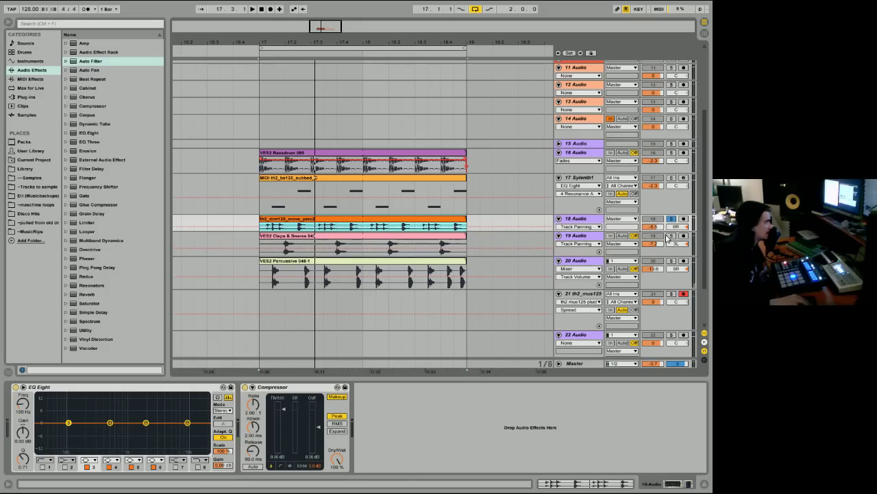
key(space)
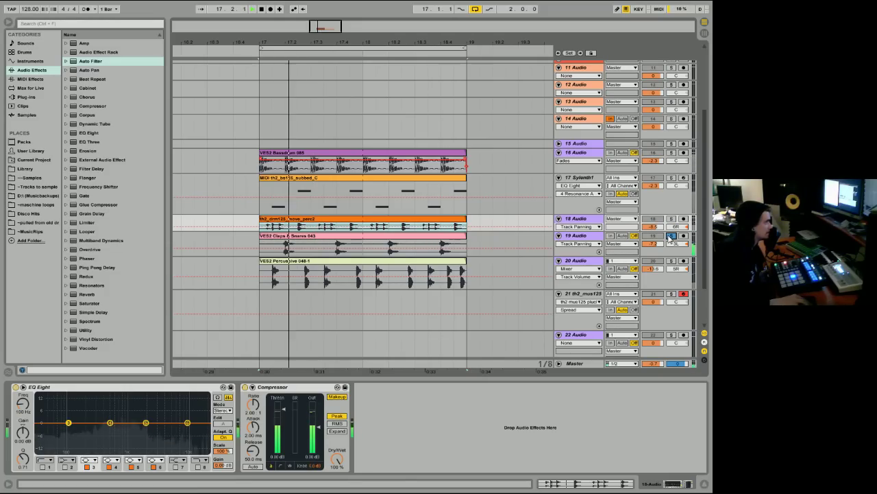
click(671, 262)
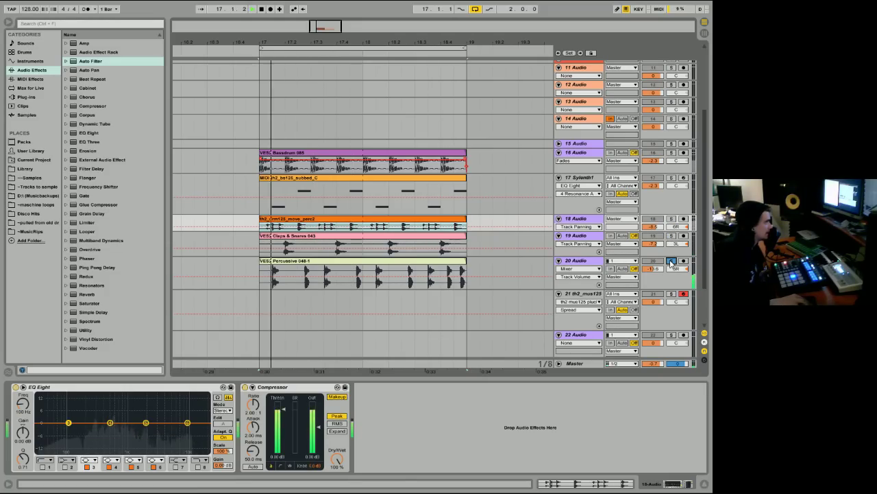
click(671, 261)
key(space)
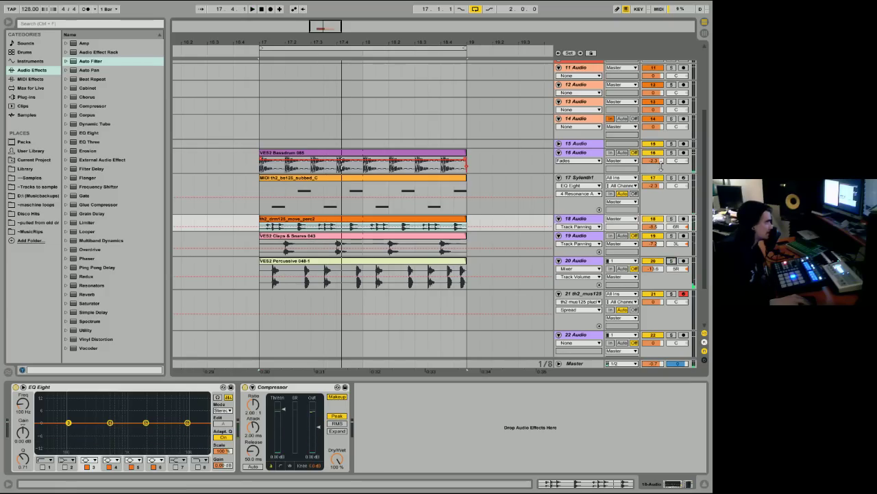
click(661, 164)
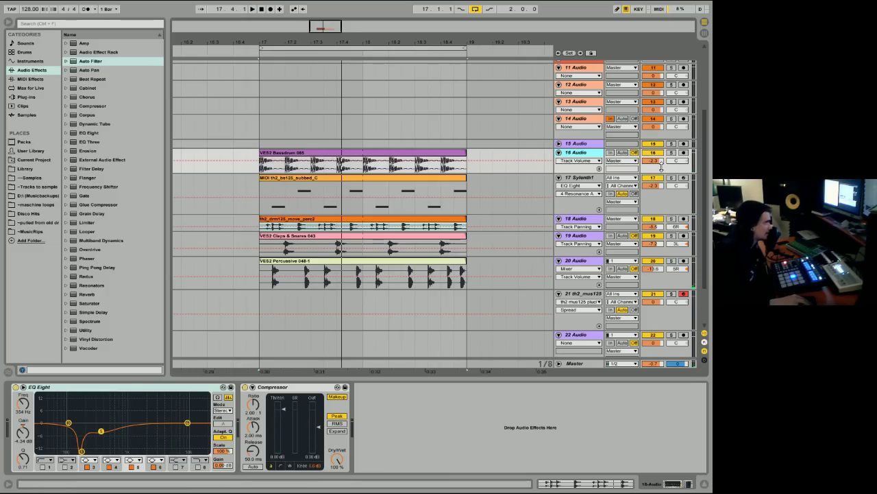
drag(662, 164, 661, 176)
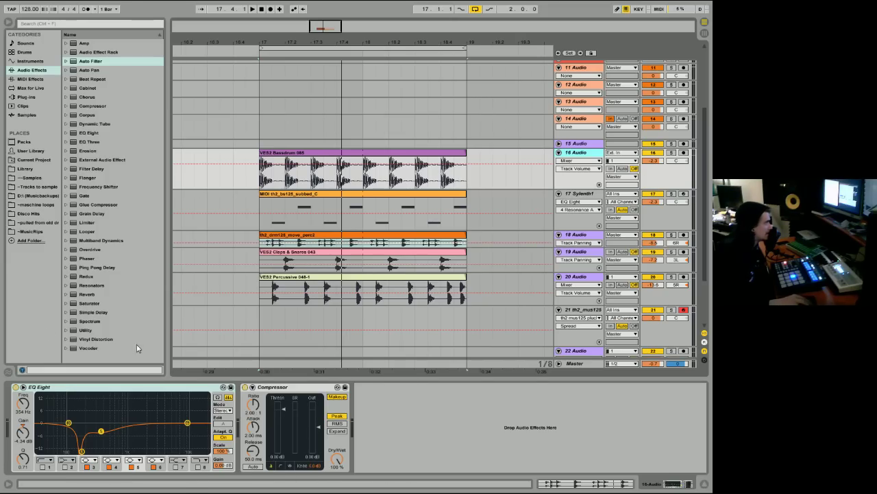
Bypass the kick's EQ Eight, solo the VES2 Bassdrum 085 track, re-enable EQ Eight and play
click(16, 386)
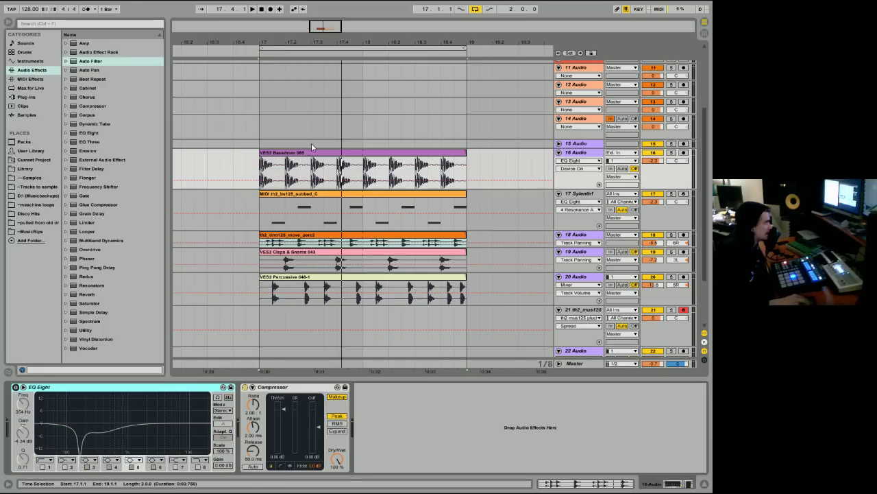
click(325, 153)
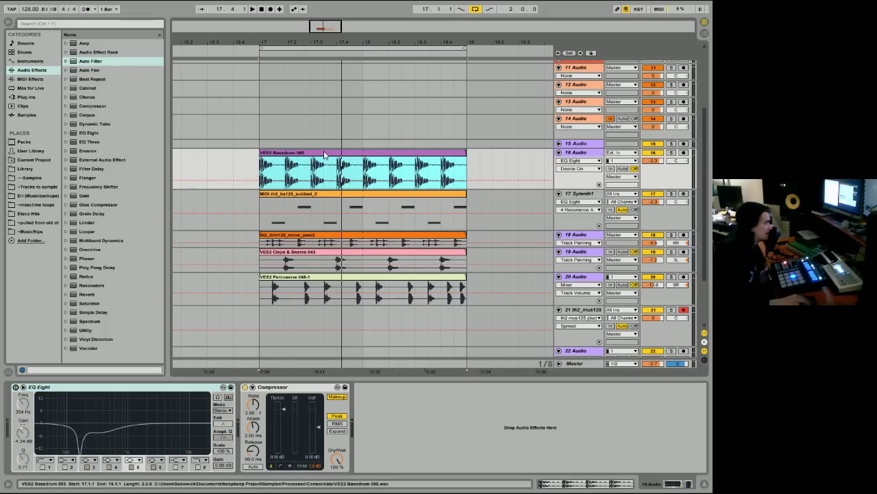
click(672, 154)
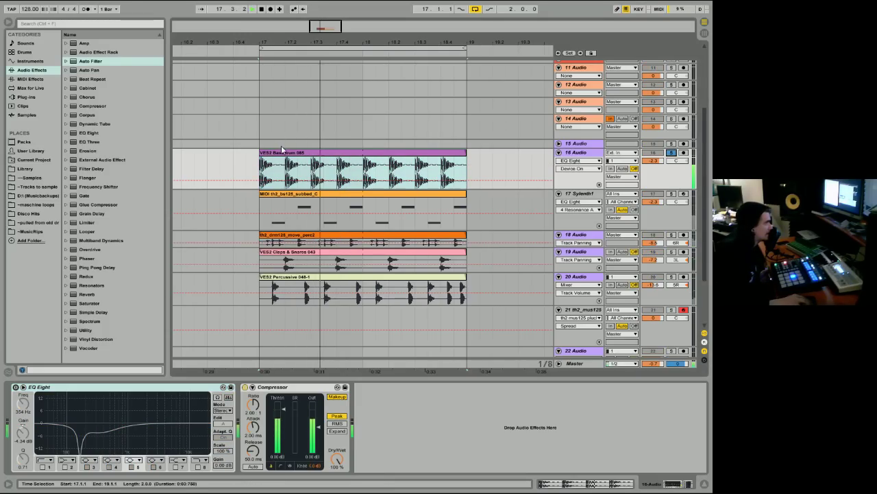
click(78, 445)
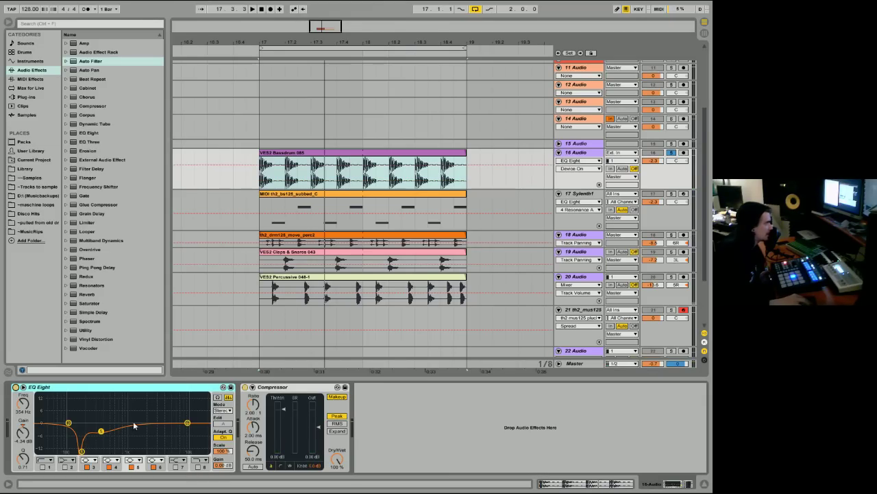
key(space)
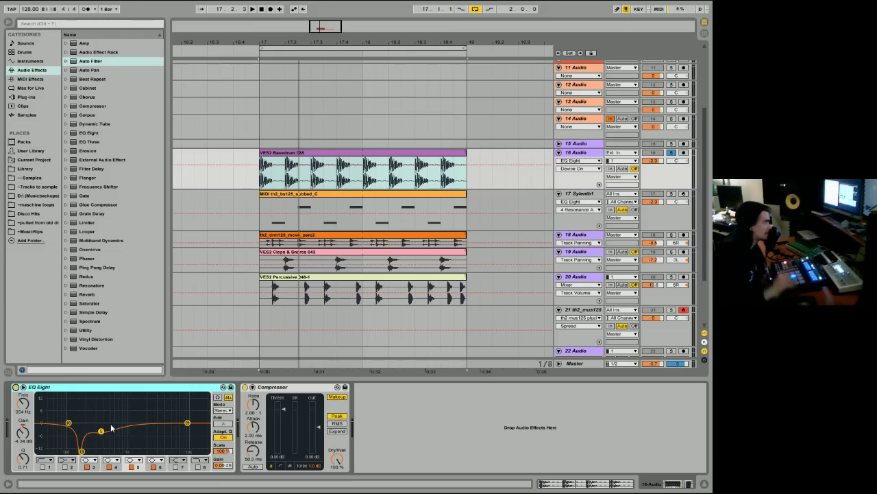
Solo and select the synth bass track, then open and close Sylenth1's editor and preset menu
click(671, 193)
click(591, 195)
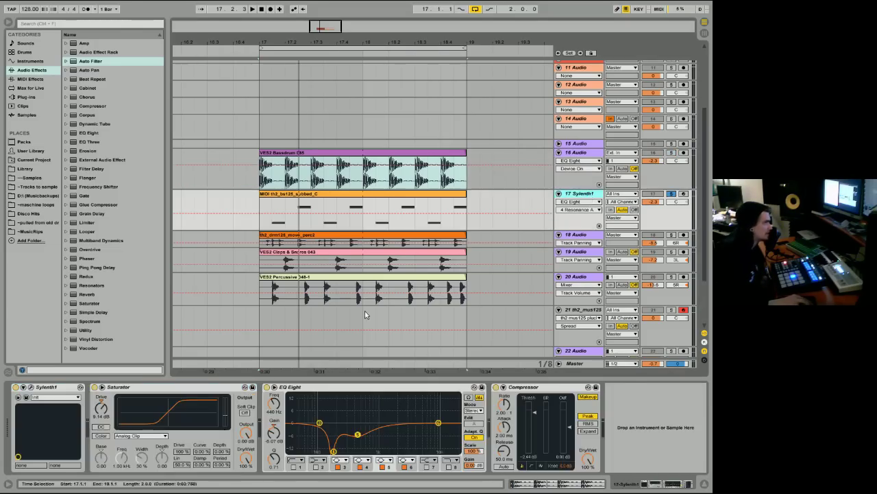
click(32, 387)
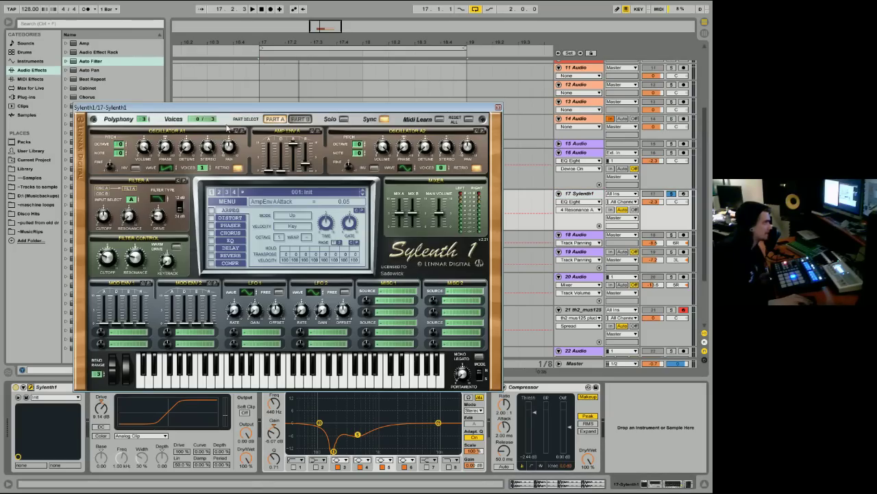
click(226, 201)
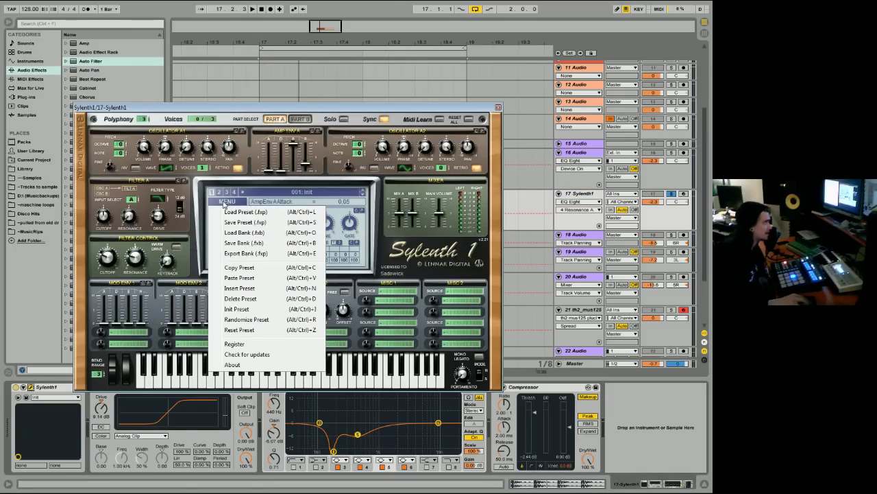
click(326, 108)
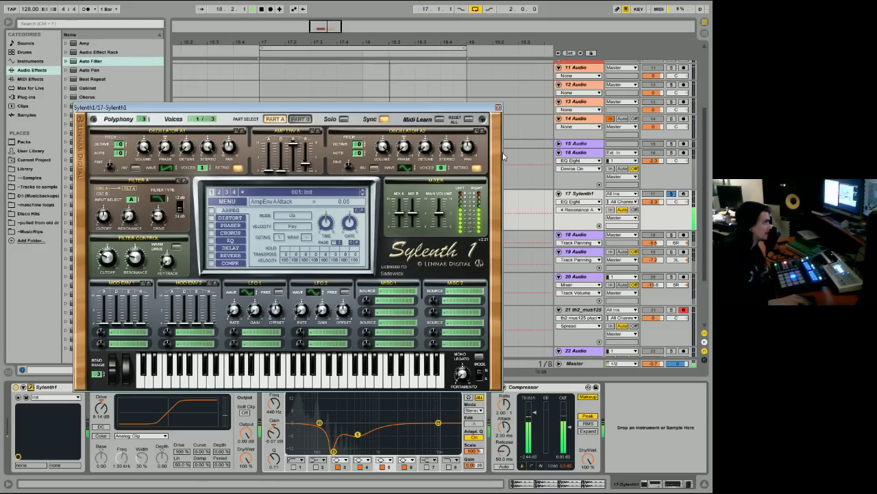
click(498, 107)
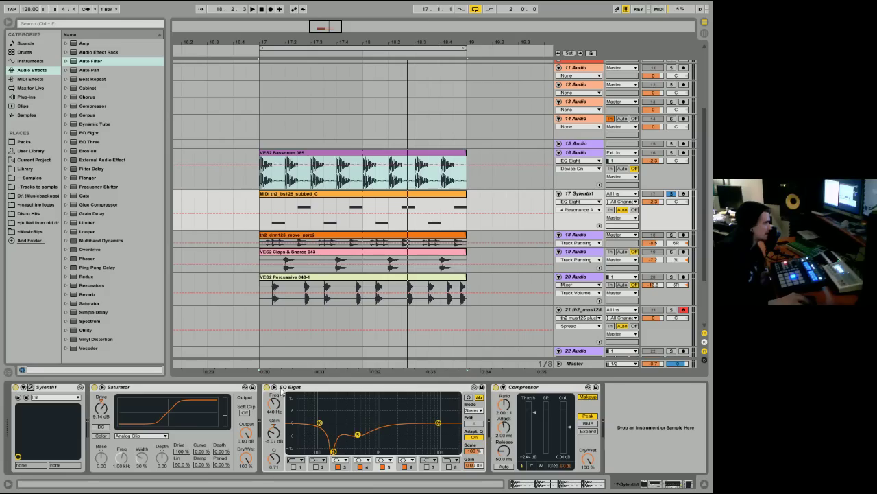
Re-enable the synth bass EQ Eight, then enlarge, select and solo the th2_drm125_move_perc2 drum loop track
key(space)
key(space)
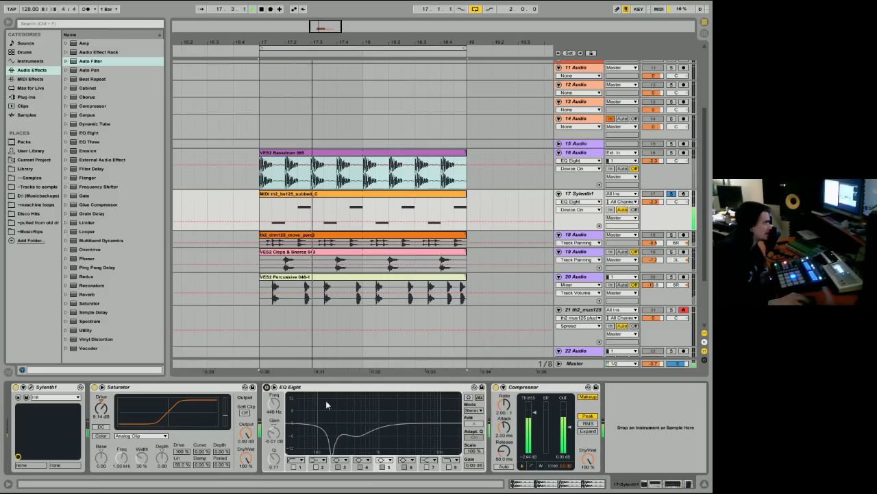
click(266, 387)
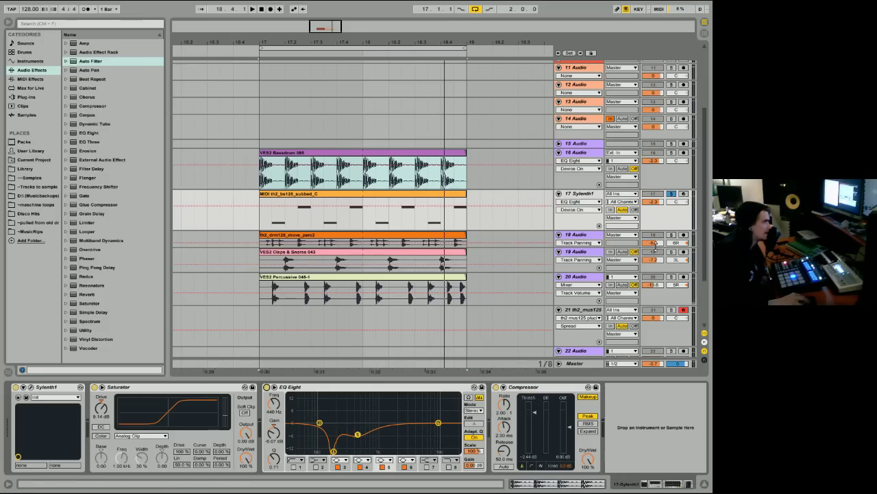
drag(658, 248, 658, 272)
click(429, 253)
click(671, 234)
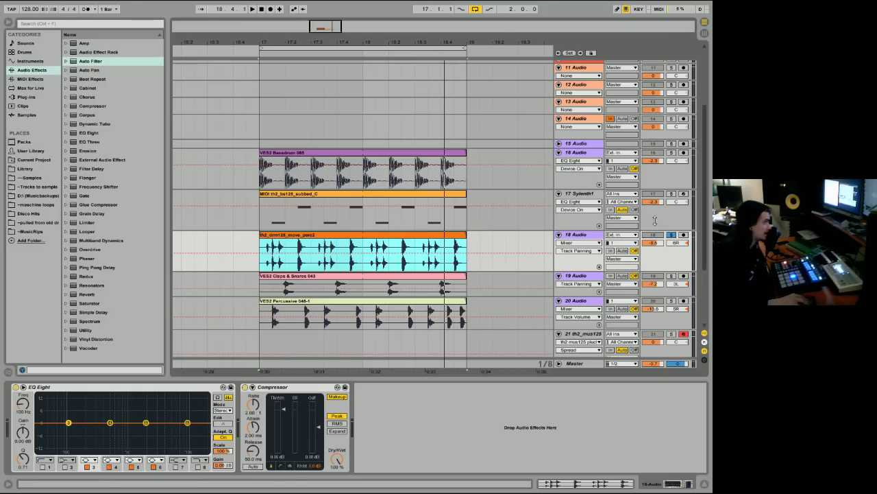
Play the soloed th2_drm125_move_perc2 drum loop
key(space)
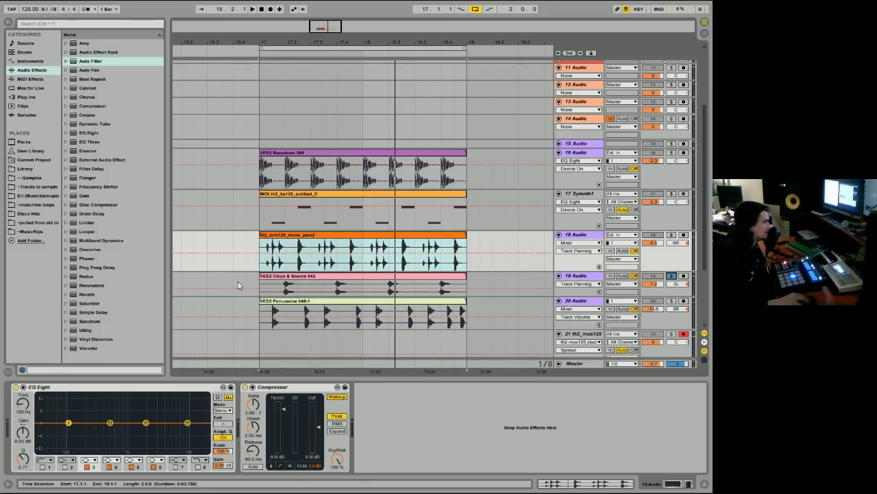
Hear the claps with Reverb bypassed then restored, then select the VES2 Percussive 048-1 track and clip
click(276, 281)
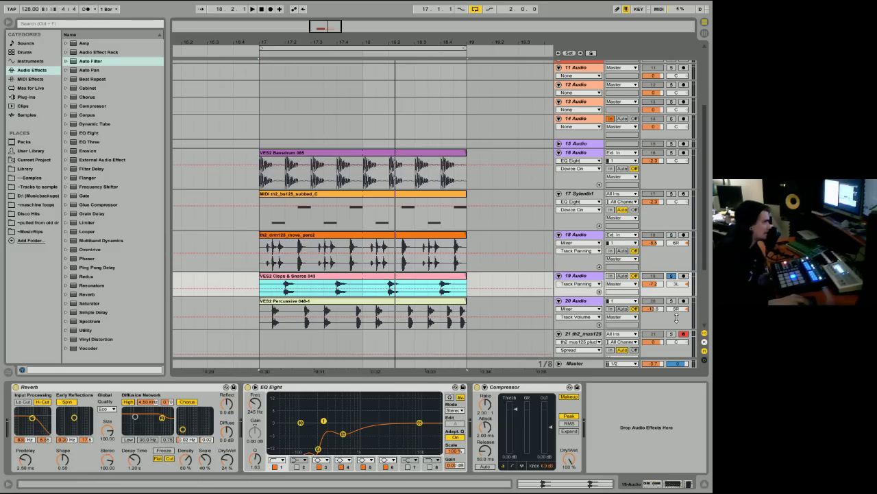
click(15, 387)
key(space)
click(15, 387)
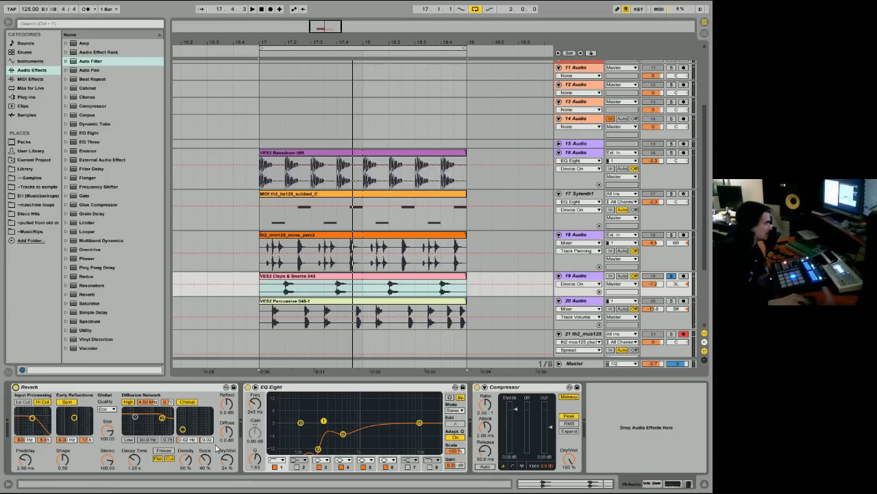
click(671, 302)
click(318, 303)
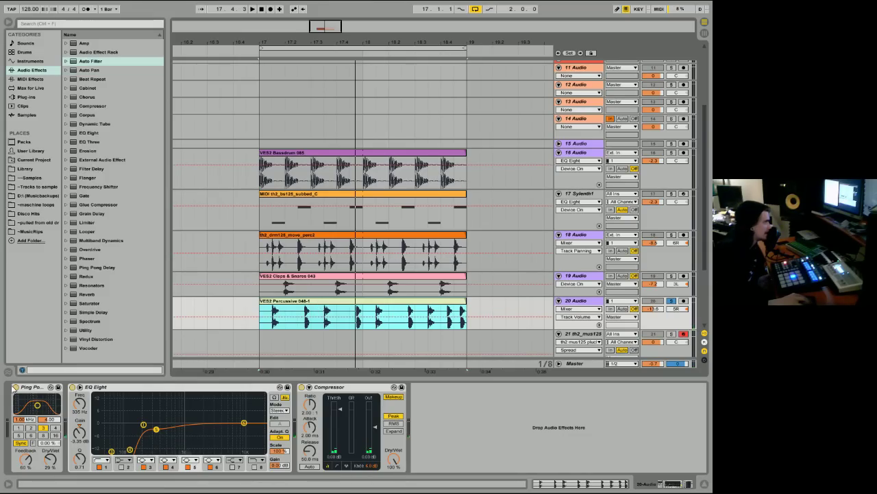
Play the loop through once and stop it
key(space)
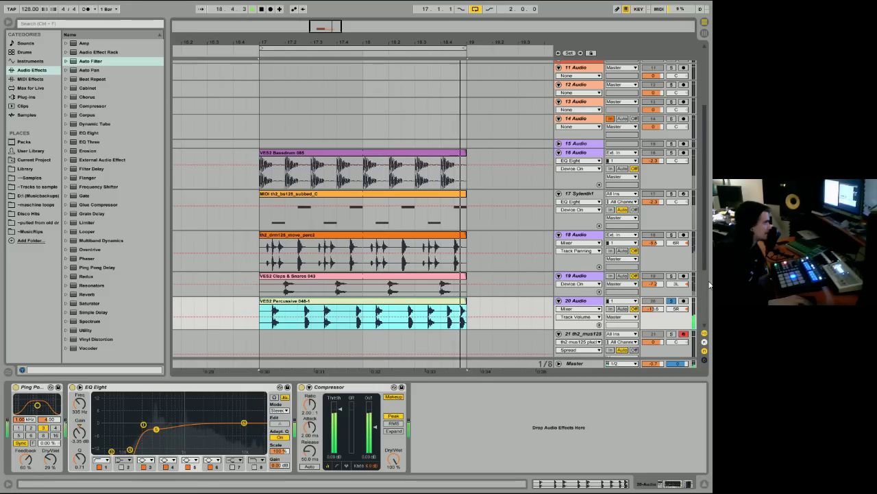
key(space)
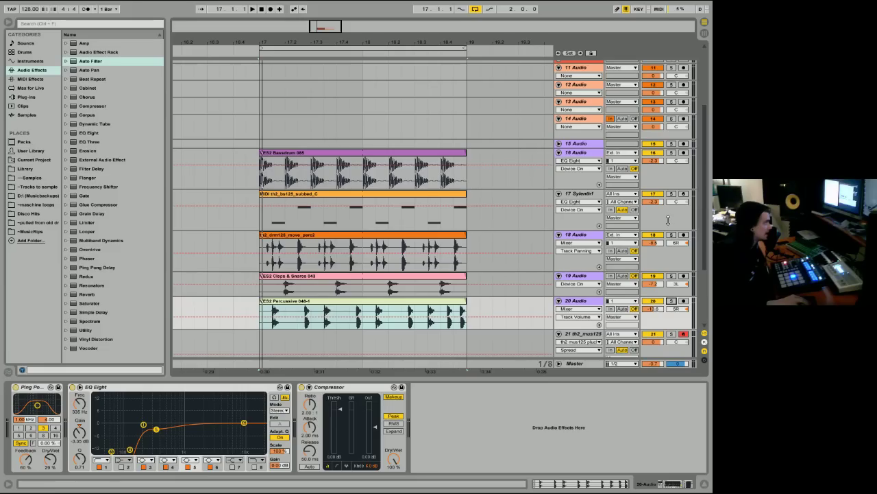
Freeze the Sylenth1 bass track and dismiss the Virus Control Warning
click(671, 218)
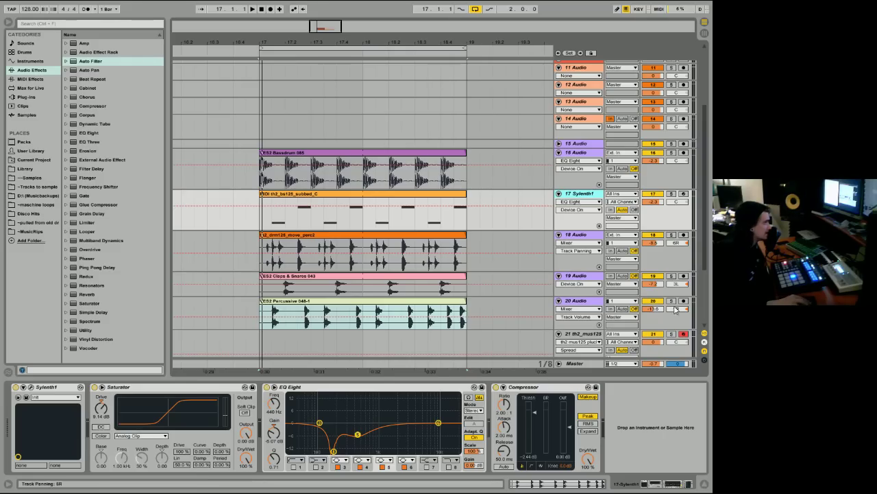
right_click(578, 195)
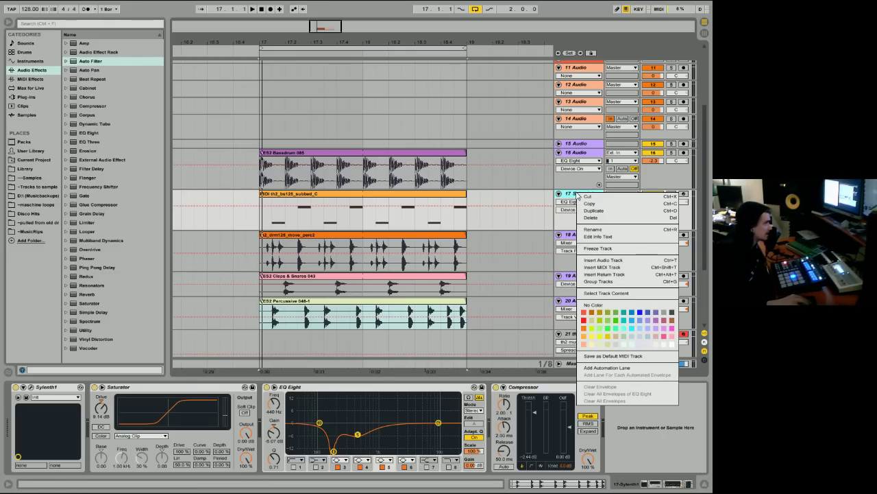
click(597, 249)
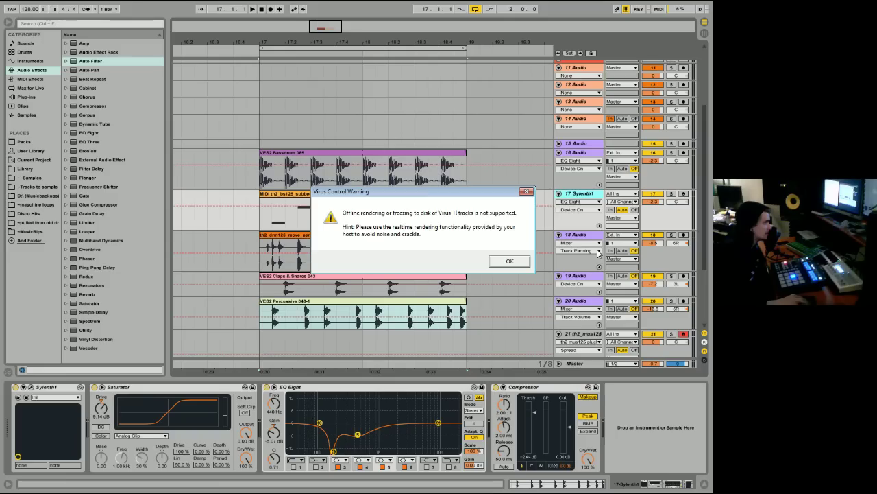
click(510, 263)
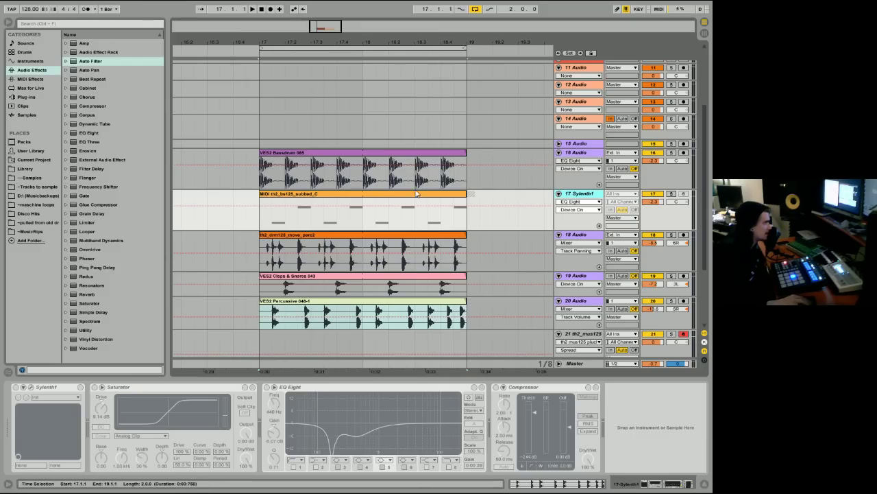
Select the th2_bs125_subbed_C clip, solo the Sylenth1 bass, and play it twice
click(364, 194)
click(672, 195)
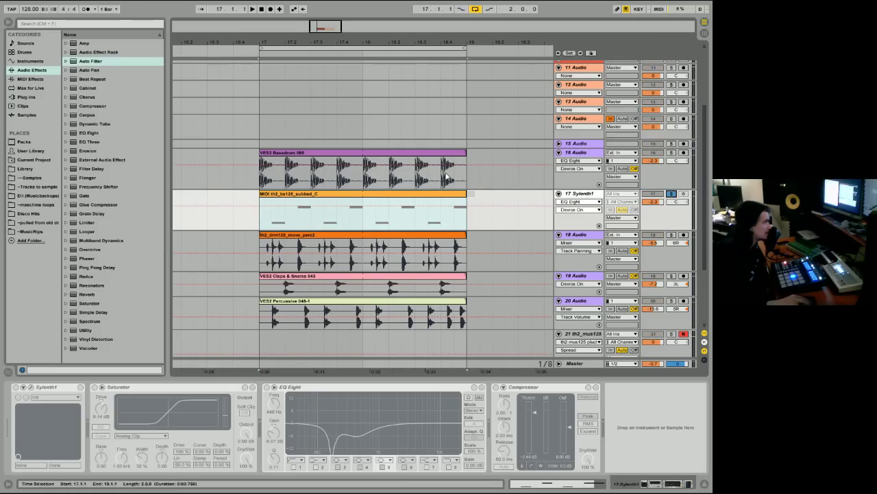
key(space)
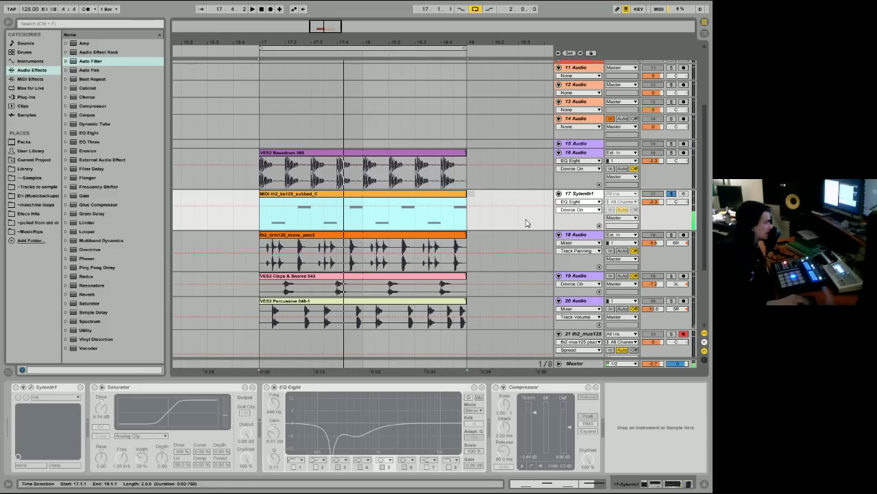
key(space)
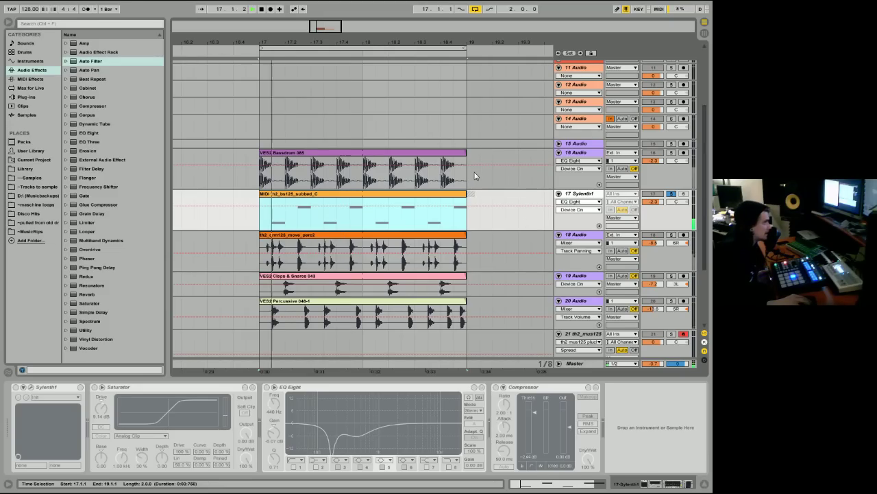
Unfreeze the Sylenth1 track, freeze it again from the clip menu, and clear the time selection
right_click(583, 198)
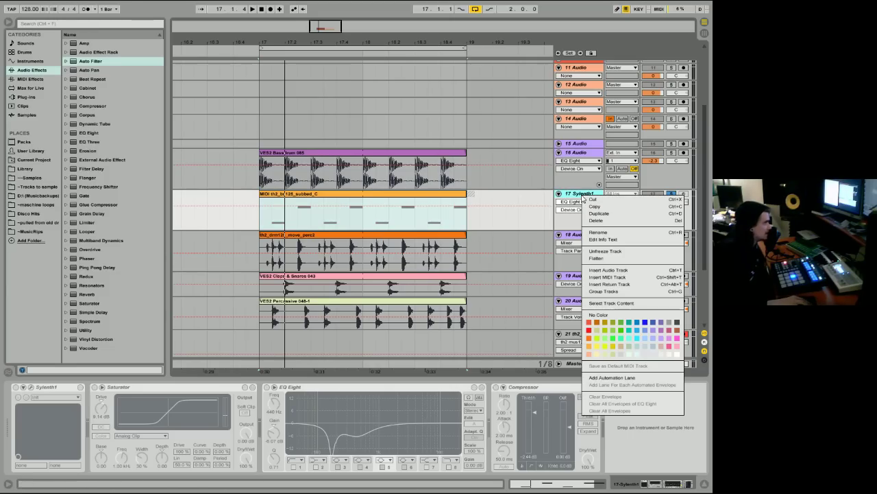
click(612, 251)
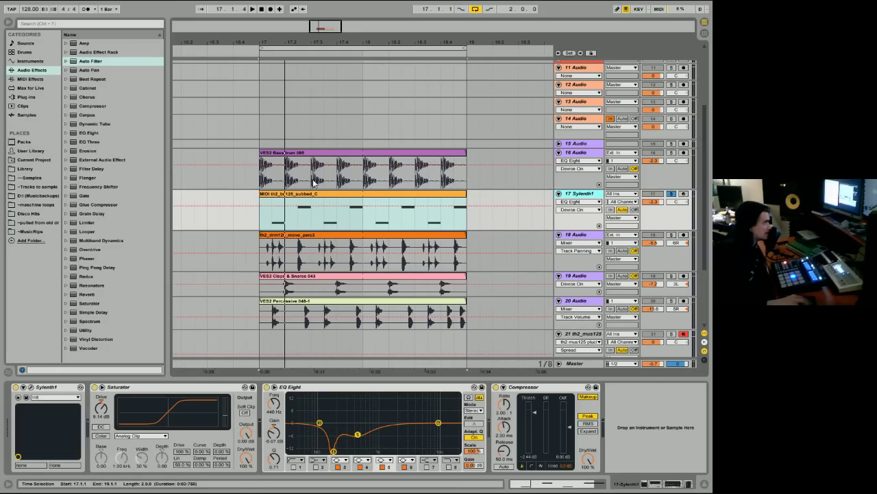
right_click(362, 195)
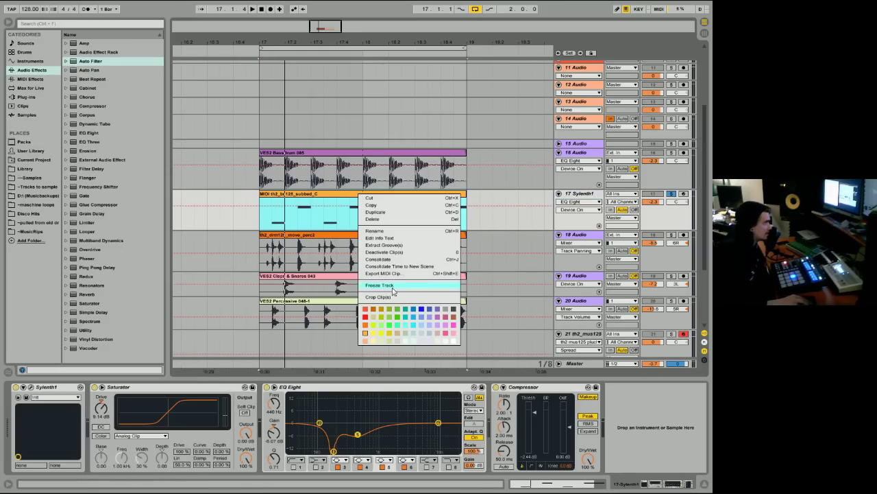
click(384, 285)
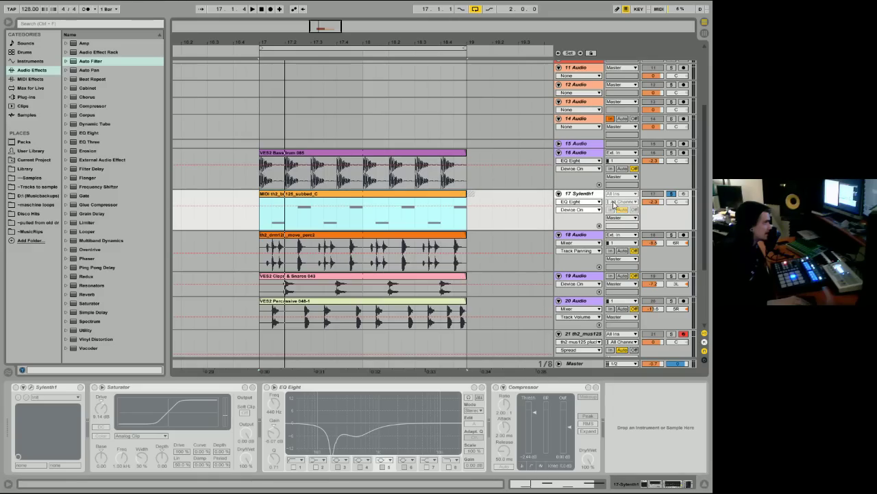
click(257, 221)
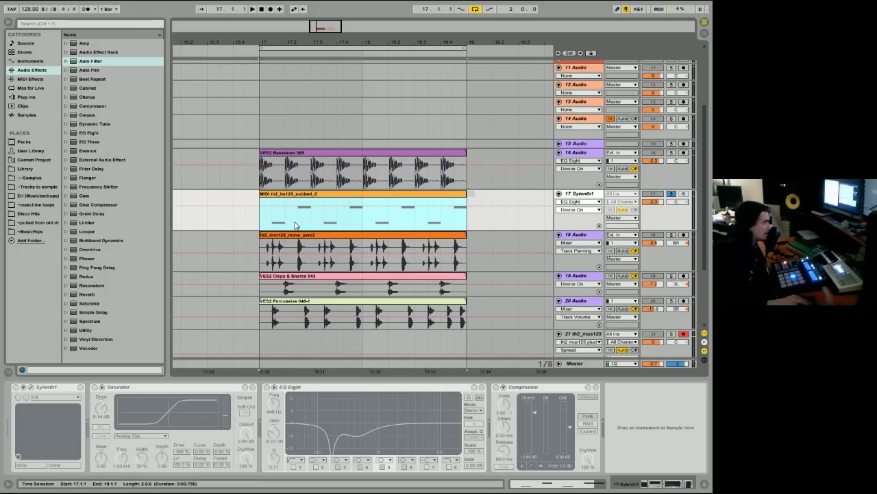
Flatten the frozen Sylenth1 bass into a Freeze 17-Sylenth1.wav audio clip, then select it and its freeze tail
right_click(582, 195)
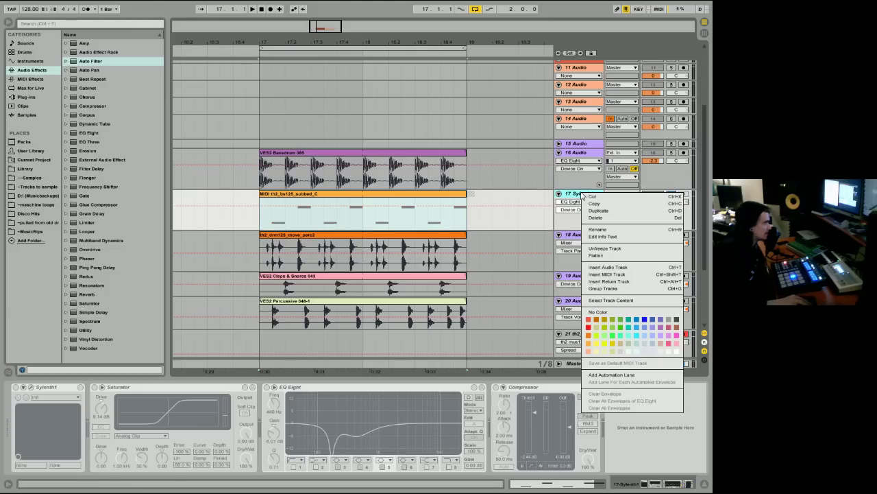
click(603, 256)
click(344, 219)
click(471, 199)
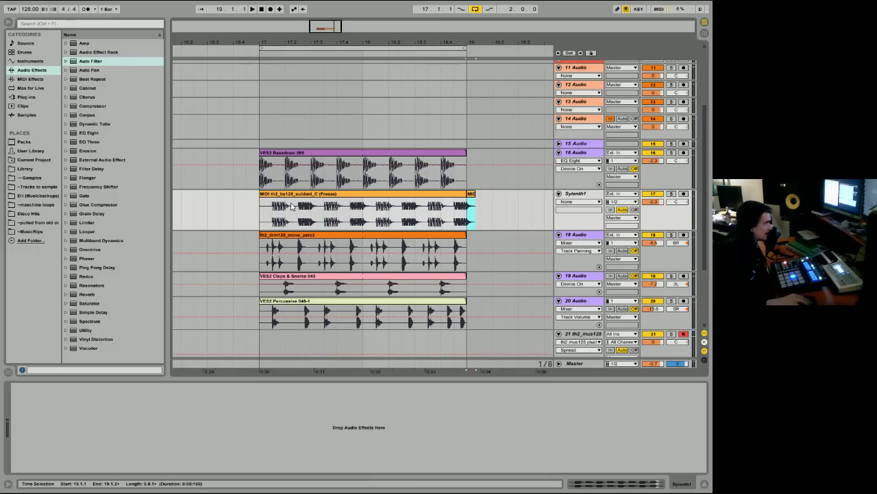
Trim the track 16 Bassdrum clip to a single one-beat kick and duplicate it across the loop
click(452, 152)
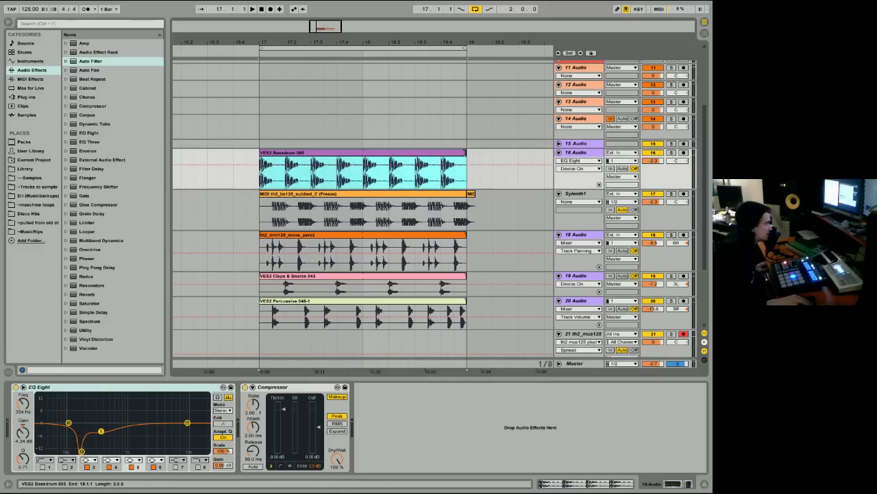
drag(466, 153, 479, 172)
key(ctrl+d)
key(ctrl+d)
key(ctrl+d)
key(ctrl+d)
key(ctrl+d)
key(ctrl+d)
key(ctrl+d)
Consolidate all the one-beat kick clips into a single two-bar VES2 Bassdrum 085 clip
click(281, 159)
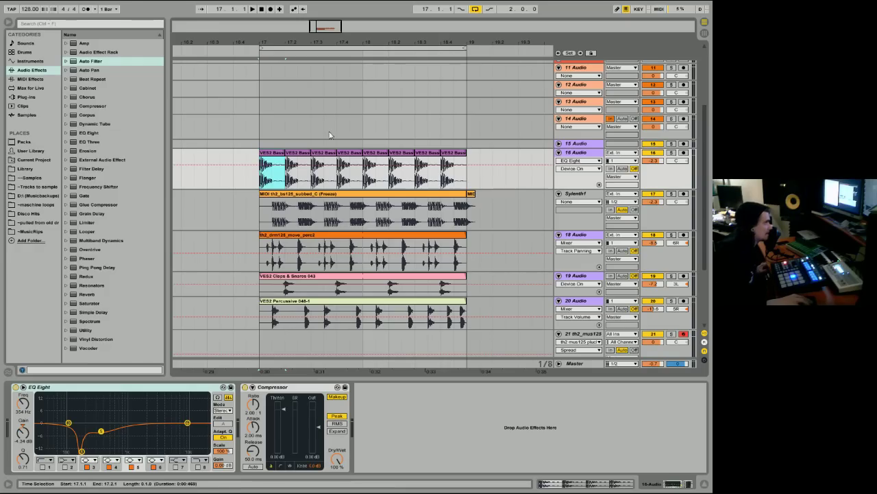
shift+click(398, 170)
right_click(436, 153)
click(468, 140)
click(469, 172)
drag(469, 172, 255, 180)
right_click(281, 155)
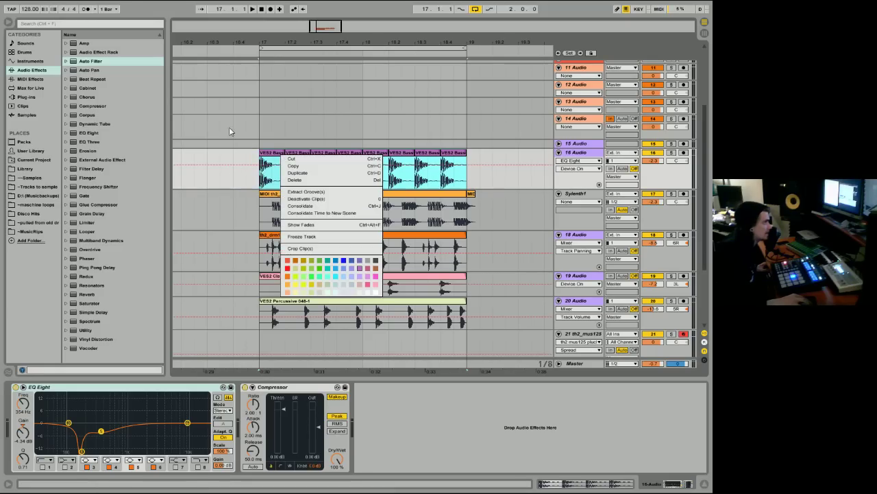
click(300, 206)
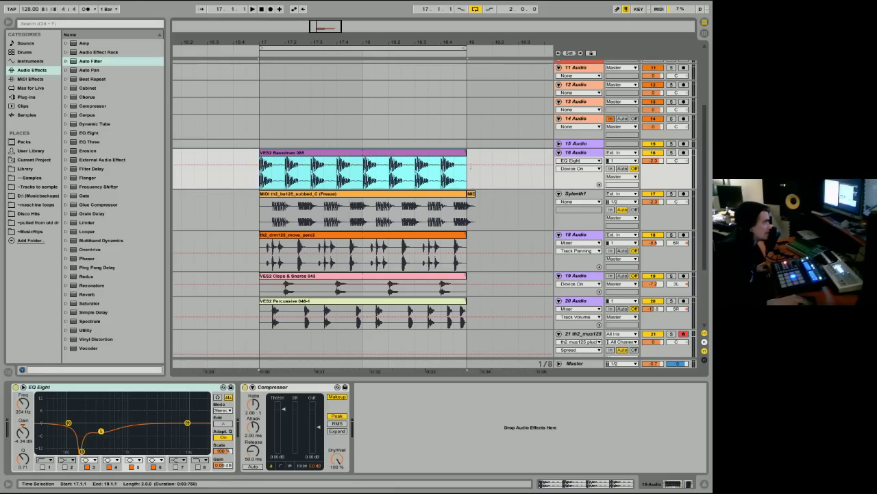
Show the consolidated Bassdrum clip in Clip View, then shrink Sylenth1 and display the frozen bass waveform
key(shift+Tab)
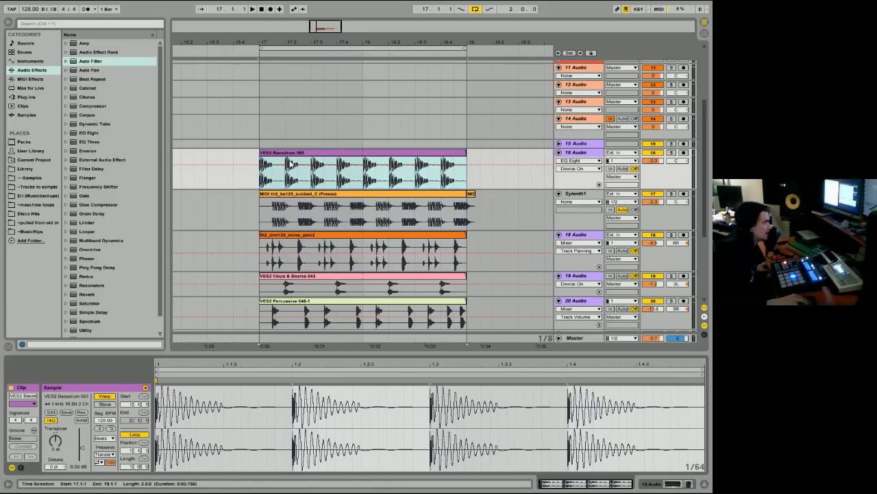
click(293, 164)
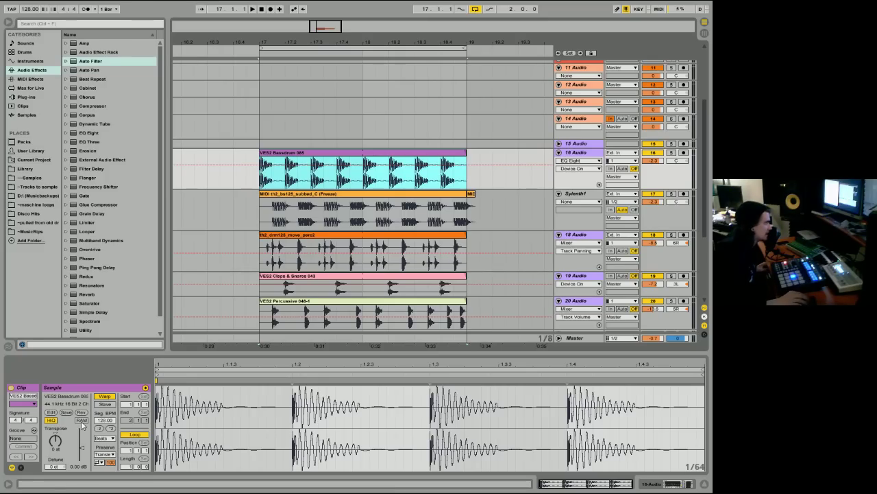
click(326, 151)
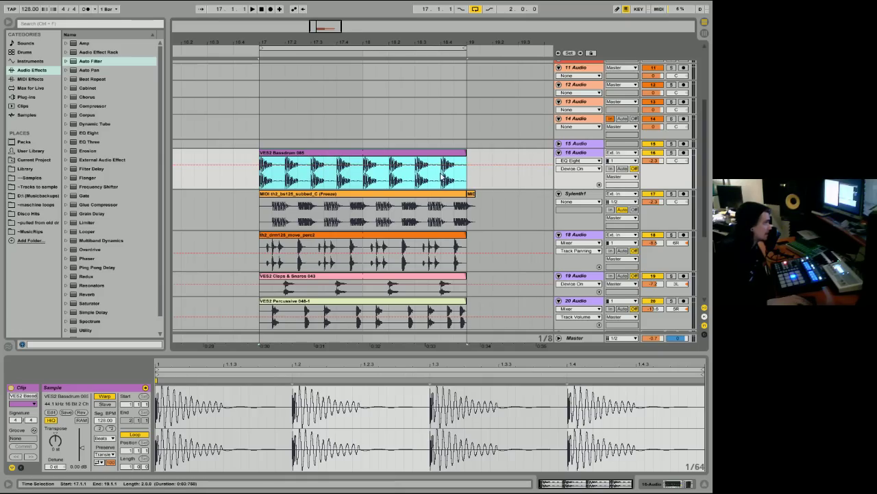
mouse_move(660, 229)
mouse_down()
mouse_move(665, 209)
mouse_move(664, 220)
mouse_up()
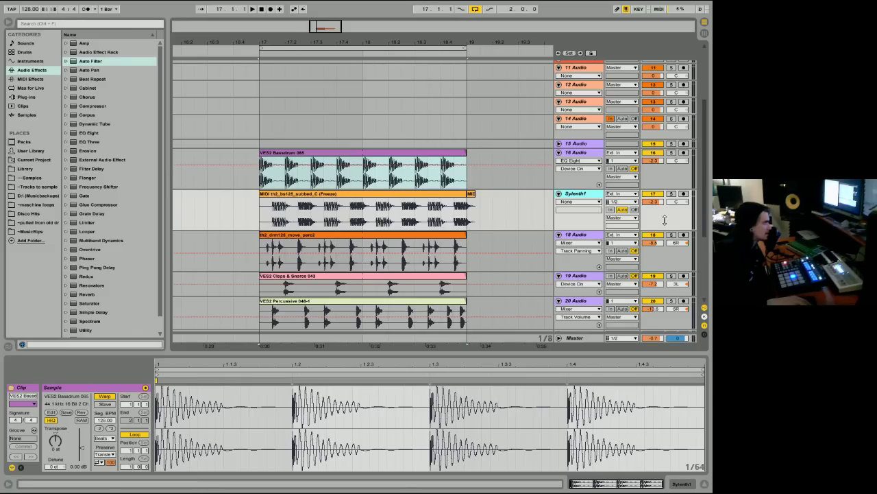
click(344, 197)
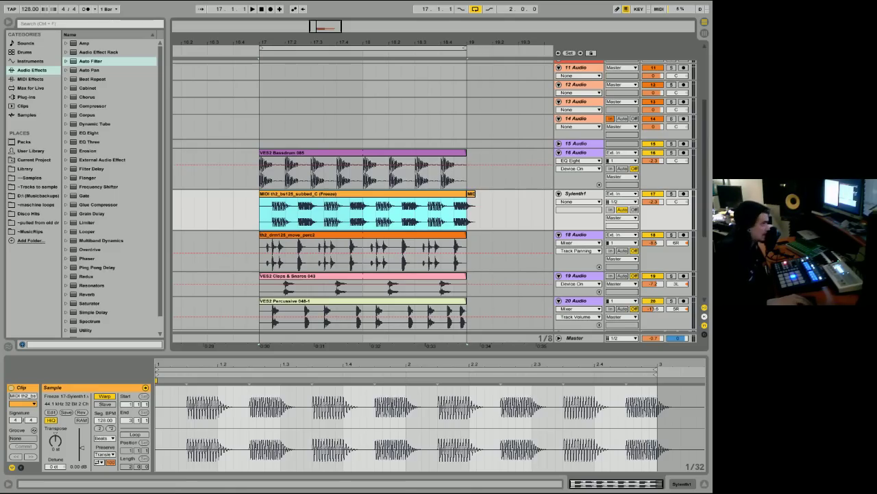
Restore the Sylenth1 track height and show the Bassdrum clip's waveform in detail
click(683, 198)
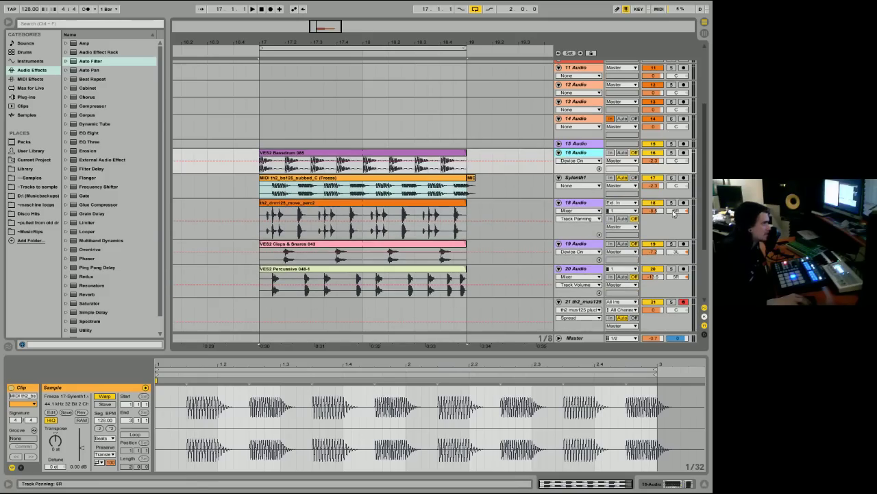
click(573, 200)
click(338, 176)
click(315, 160)
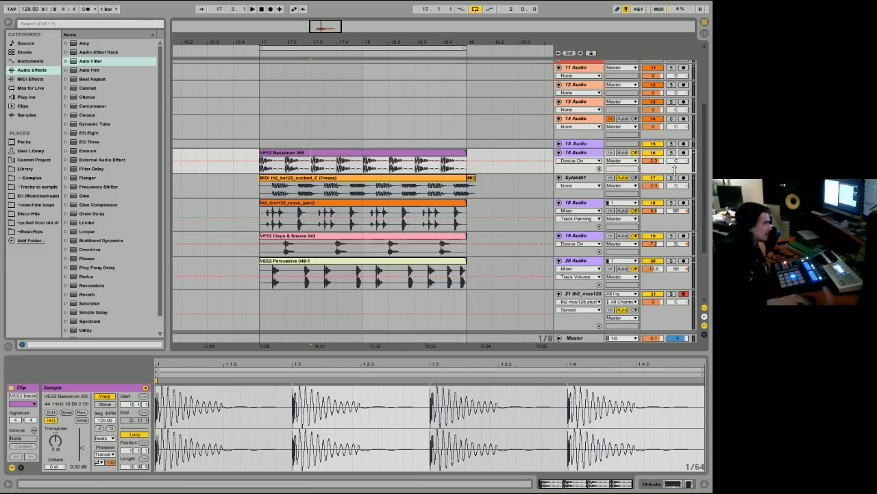
Solo the Sylenth1 bass track and bring up the kick track's EQ Eight and Compressor chain
click(675, 485)
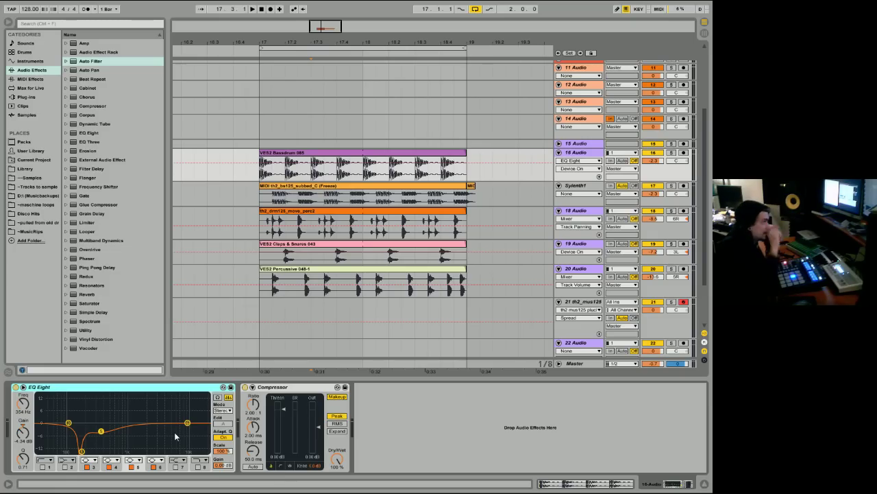
click(672, 152)
click(672, 185)
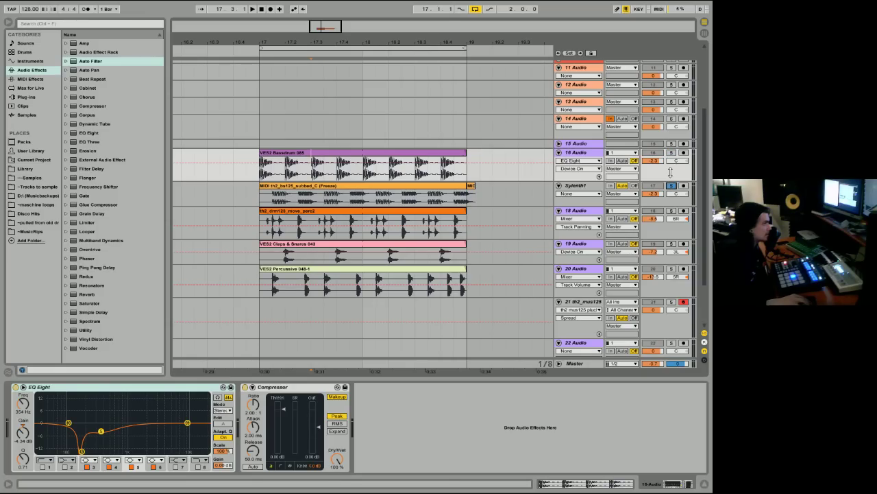
click(668, 194)
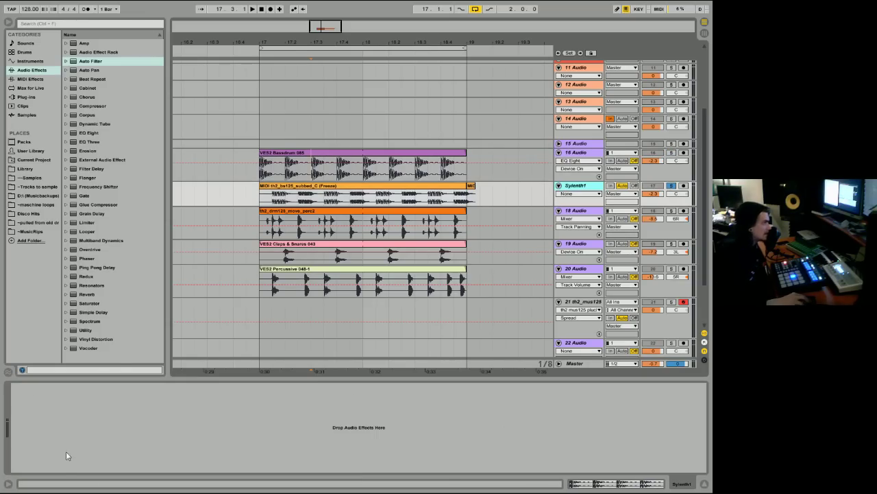
key(Up)
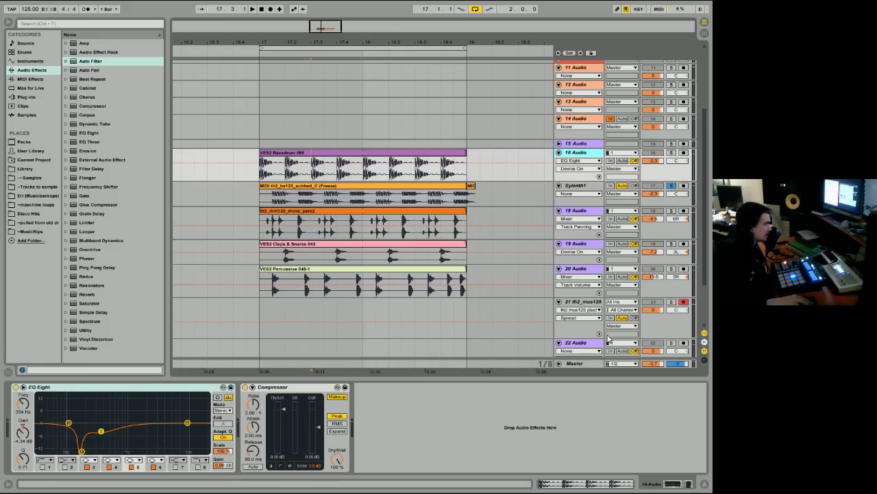
click(593, 365)
click(544, 396)
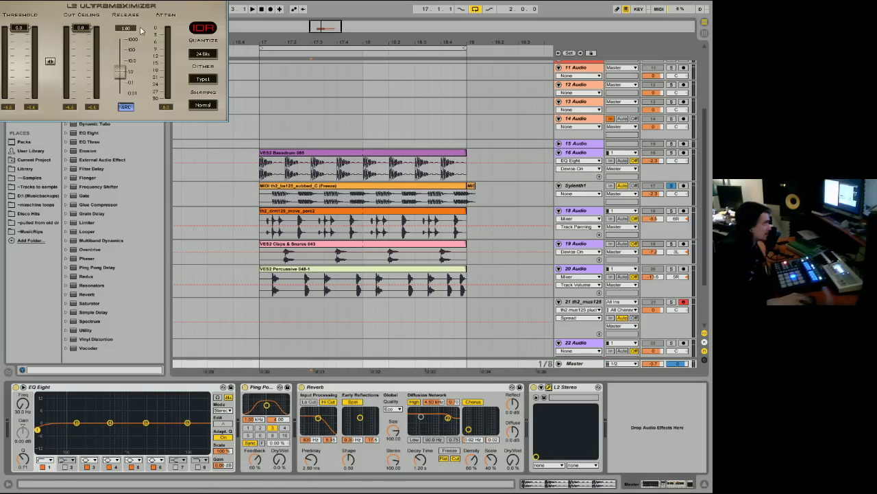
drag(116, 0, 199, 147)
drag(103, 190, 103, 255)
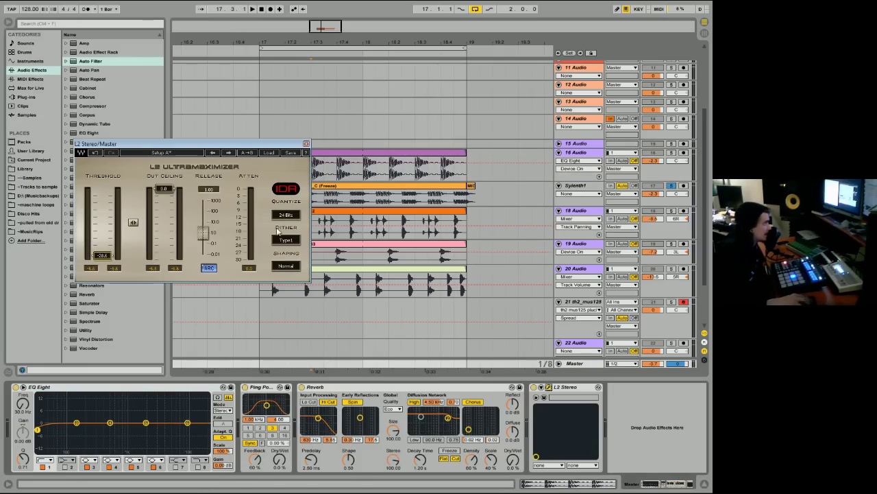
click(306, 143)
click(672, 171)
click(358, 159)
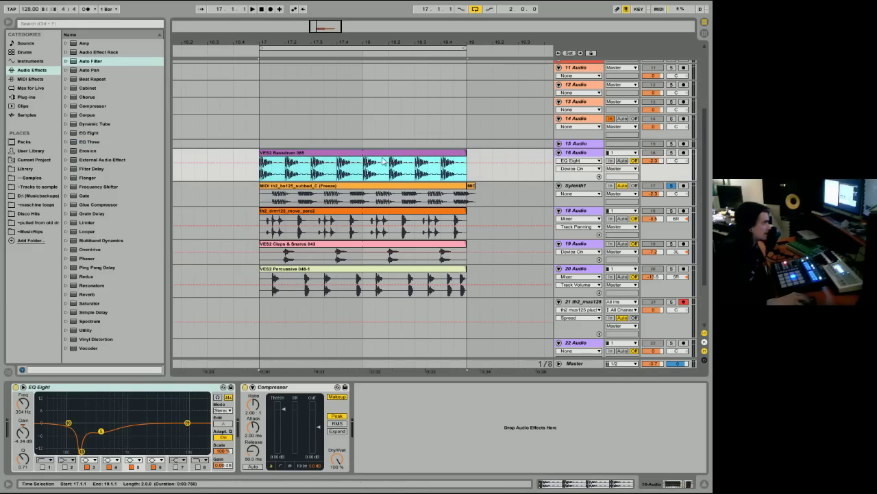
click(666, 197)
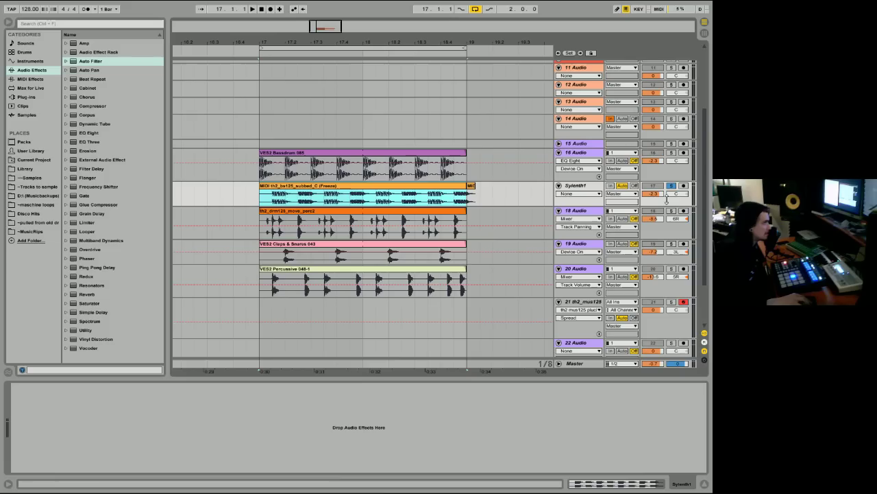
click(666, 171)
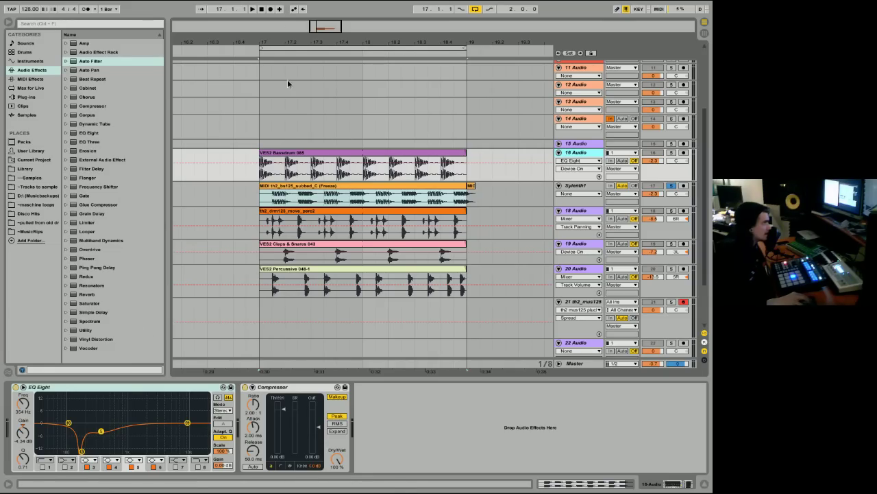
Zoom in around bar 17, solo the drum loop track and start the loop playing
drag(276, 41, 273, 179)
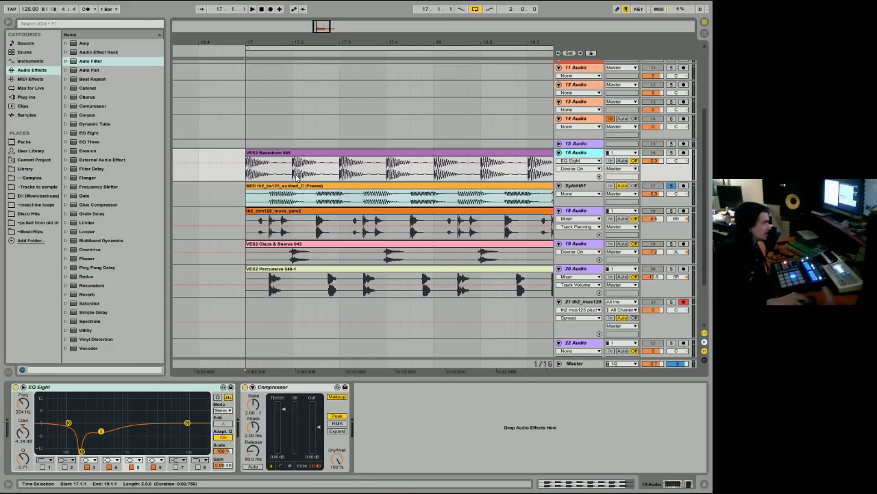
drag(340, 178, 388, 181)
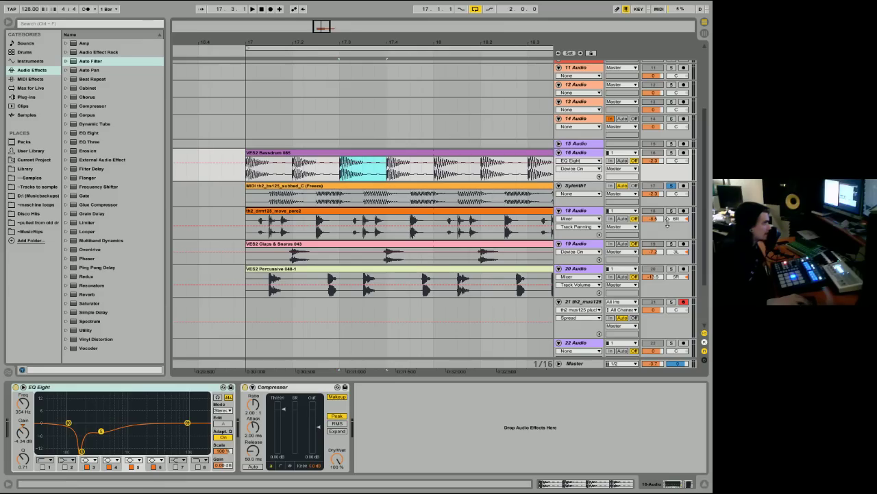
click(672, 213)
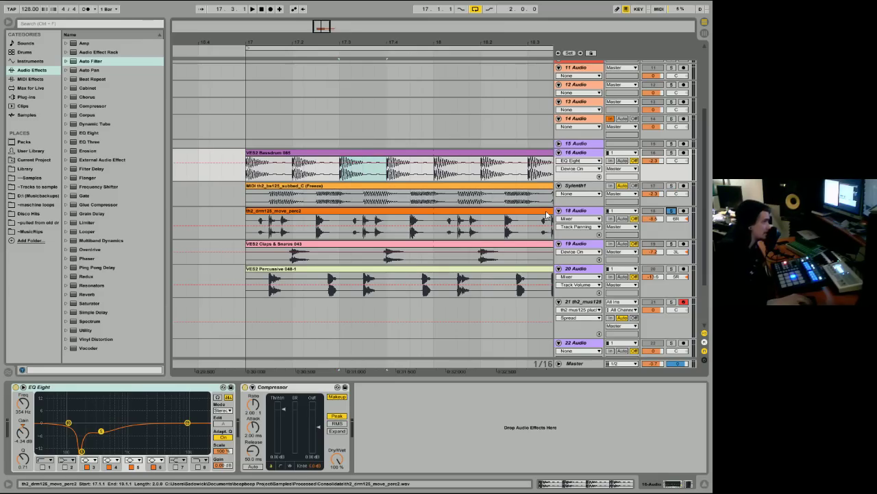
click(576, 210)
key(space)
Add the clap track to the solo, audition the loop, then zoom out through bar 19
ctrl+click(672, 243)
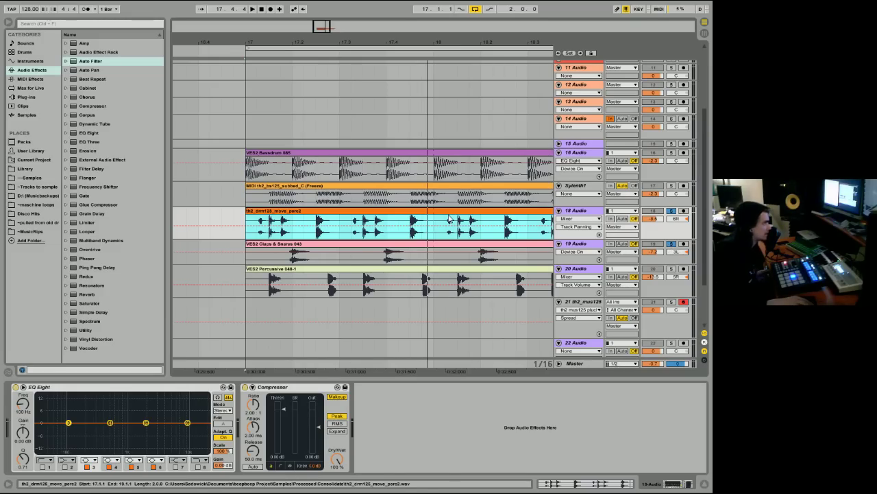
key(space)
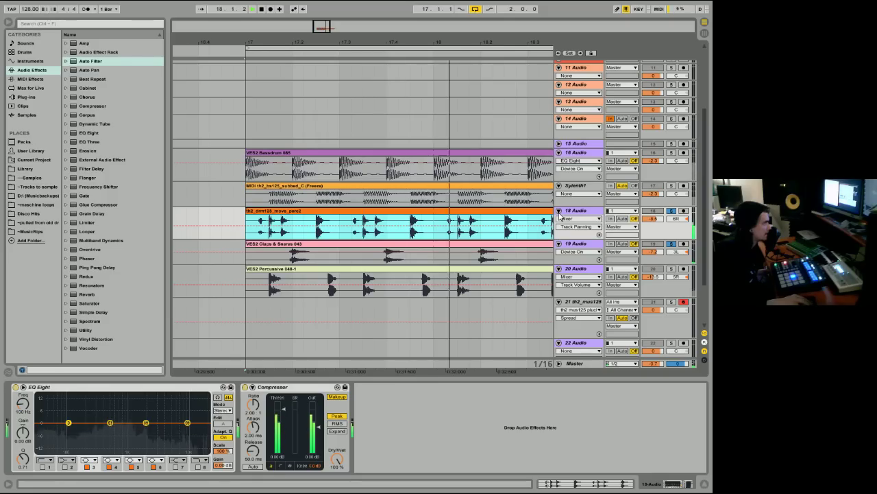
key(space)
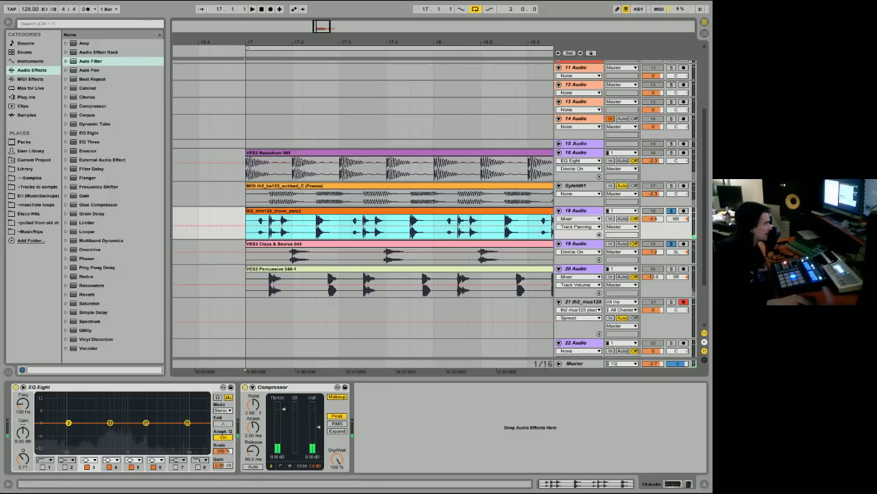
click(298, 155)
drag(322, 46, 250, 44)
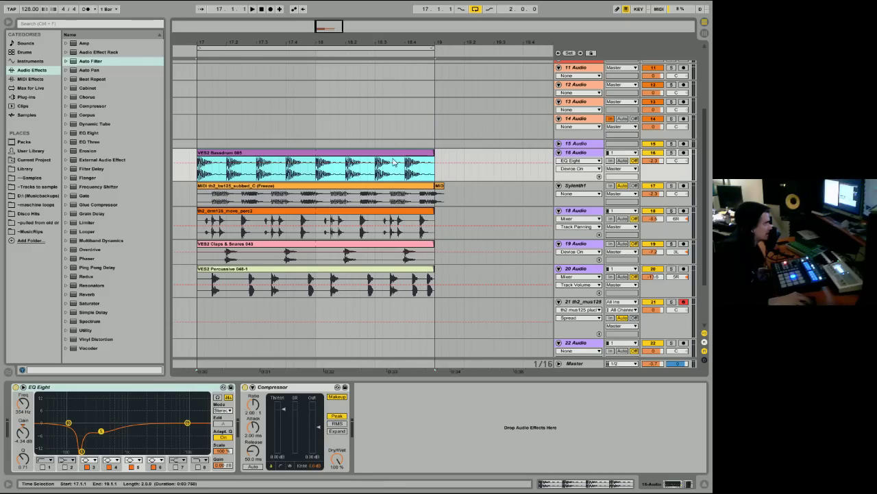
key(space)
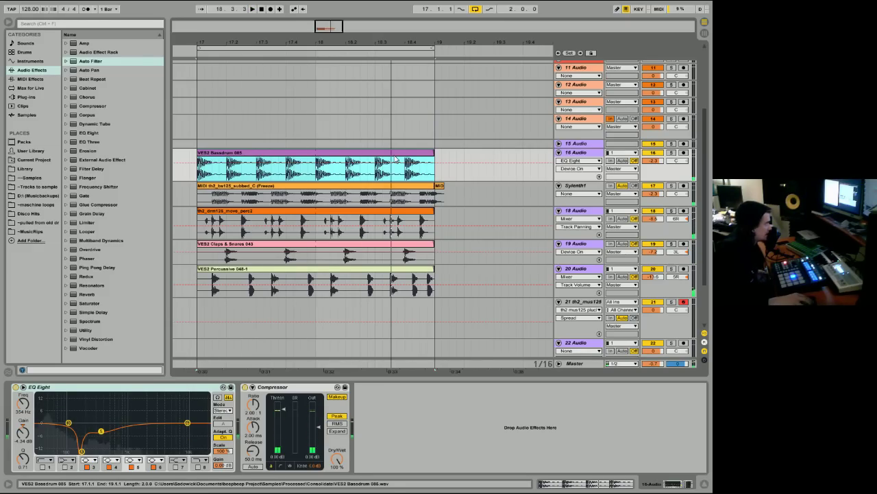
key(space)
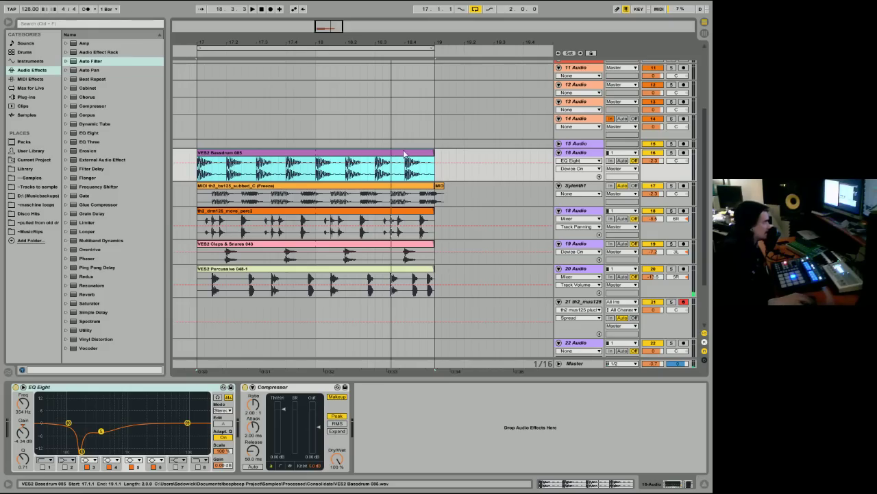
click(440, 186)
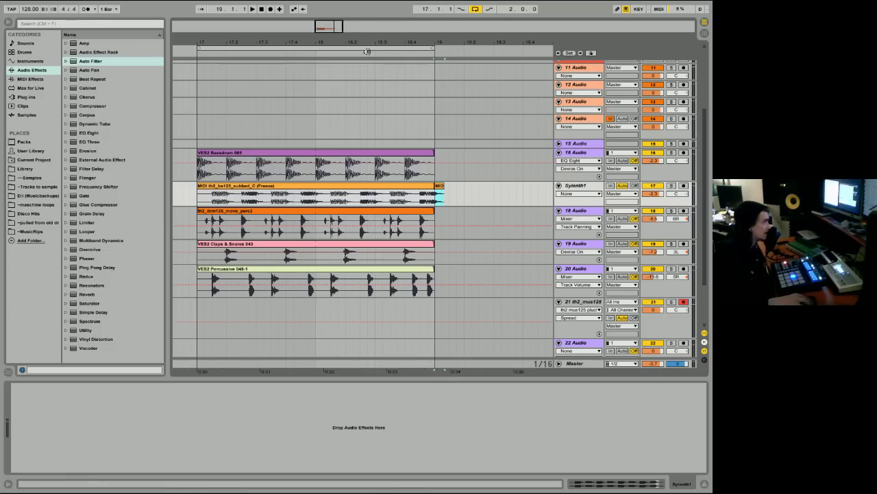
mouse_move(375, 41)
mouse_down()
mouse_move(374, 27)
mouse_move(368, 35)
mouse_up()
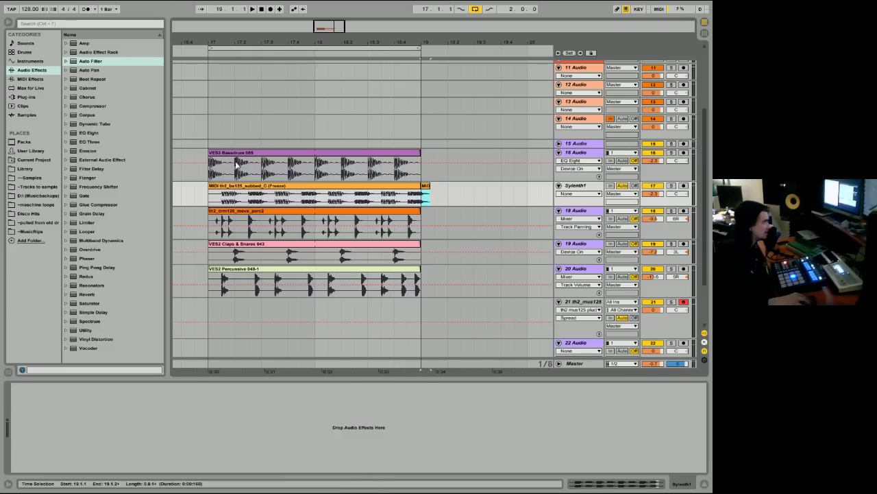
click(346, 161)
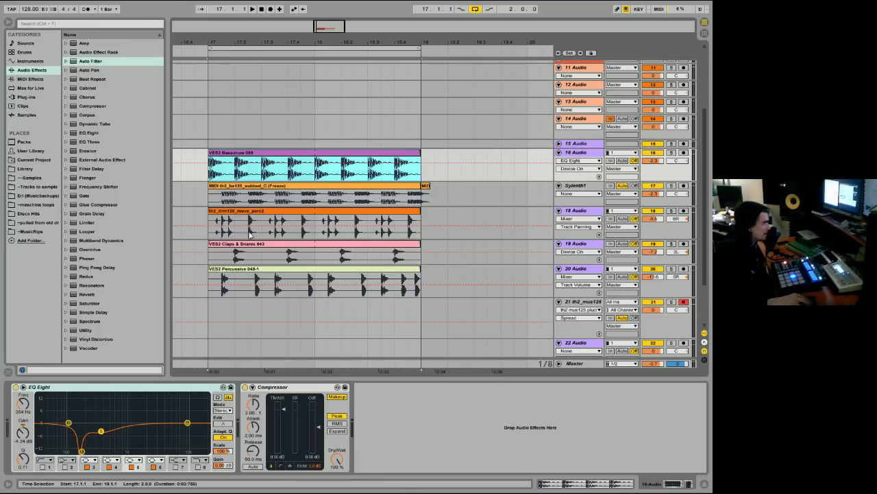
drag(389, 45, 290, 40)
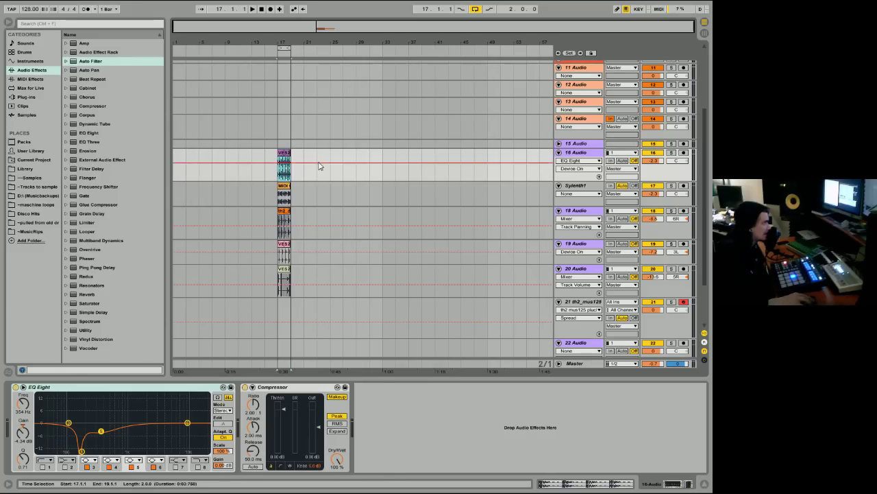
Fold the th2_mus125 track to show its Simpler settings and zoom the arrangement onto bars 17–19
click(580, 364)
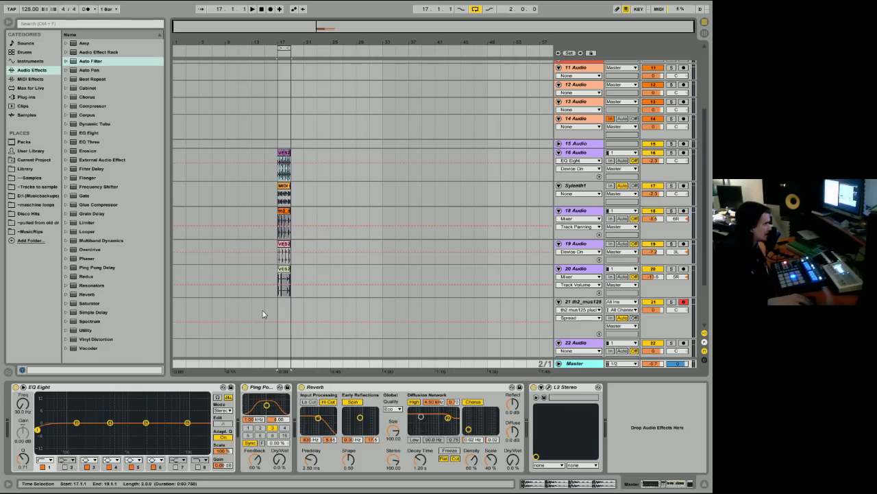
click(391, 311)
key(Left)
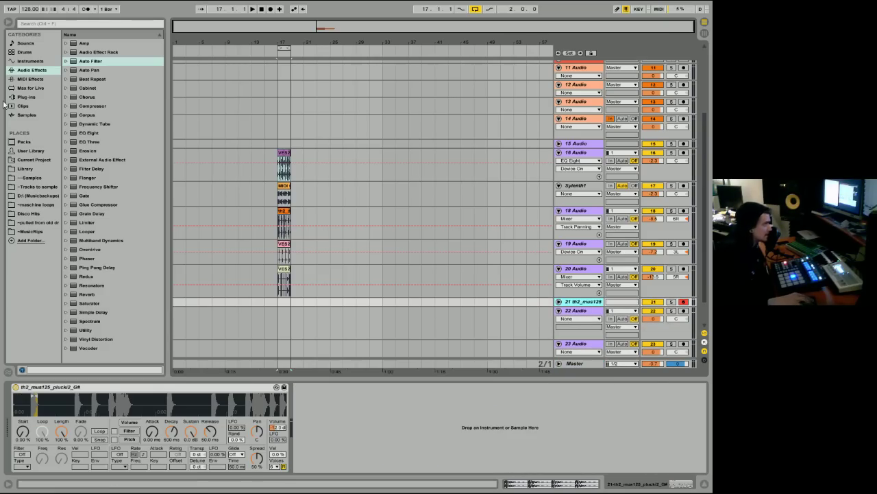
drag(278, 40, 270, 39)
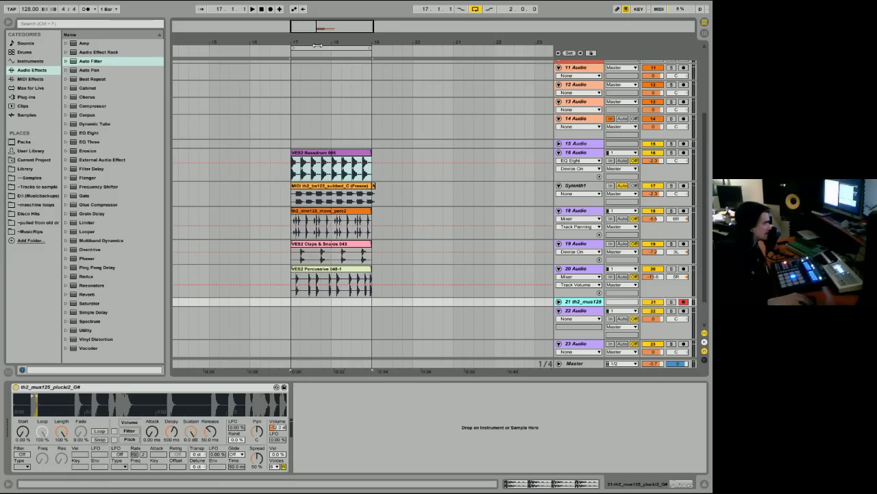
mouse_move(326, 33)
mouse_down()
mouse_move(325, 44)
mouse_move(326, 36)
mouse_up()
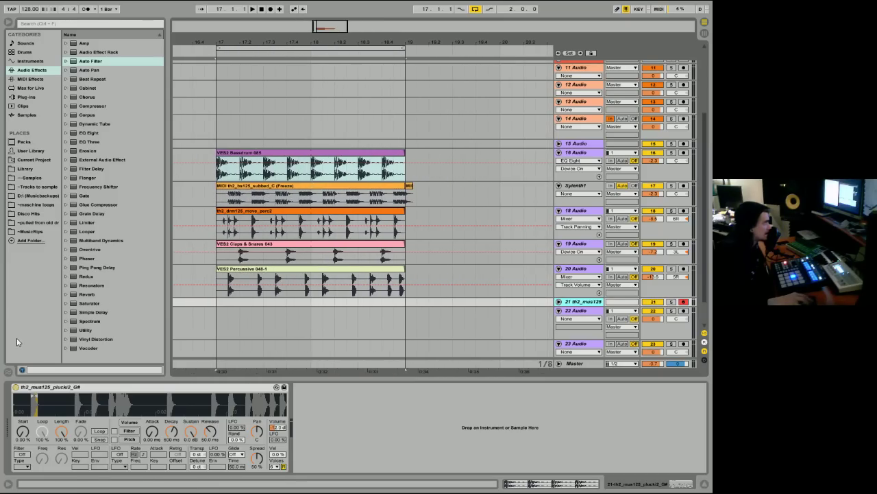